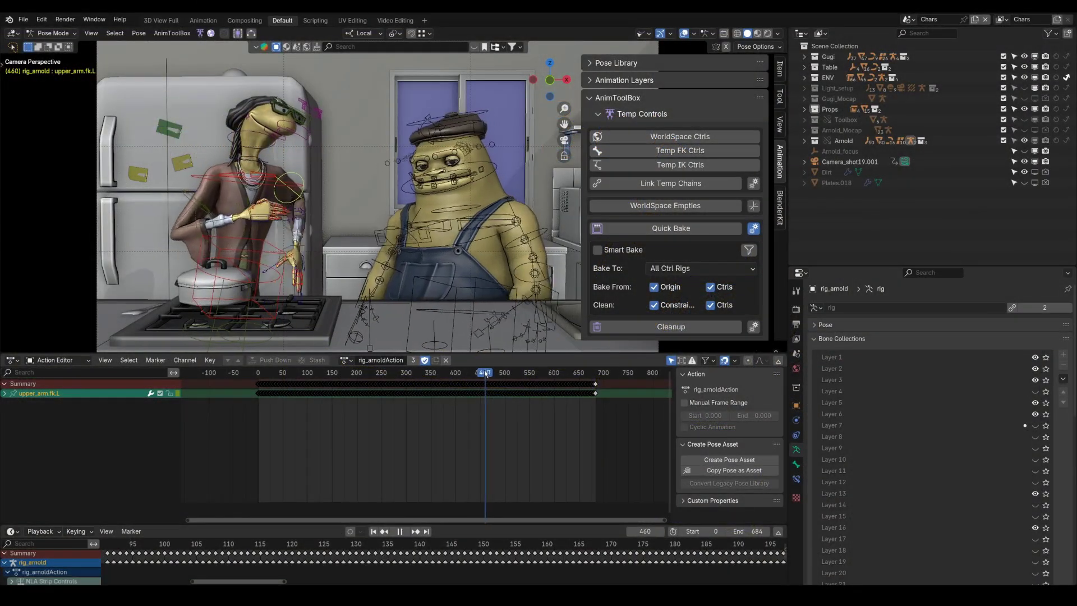
Step: Go to frame 457 and isolate Arnold's rig so the other character's controls are hidden
{"action": "left_click_drag", "start_coordinate": [486, 374], "coordinate": [481, 373]}
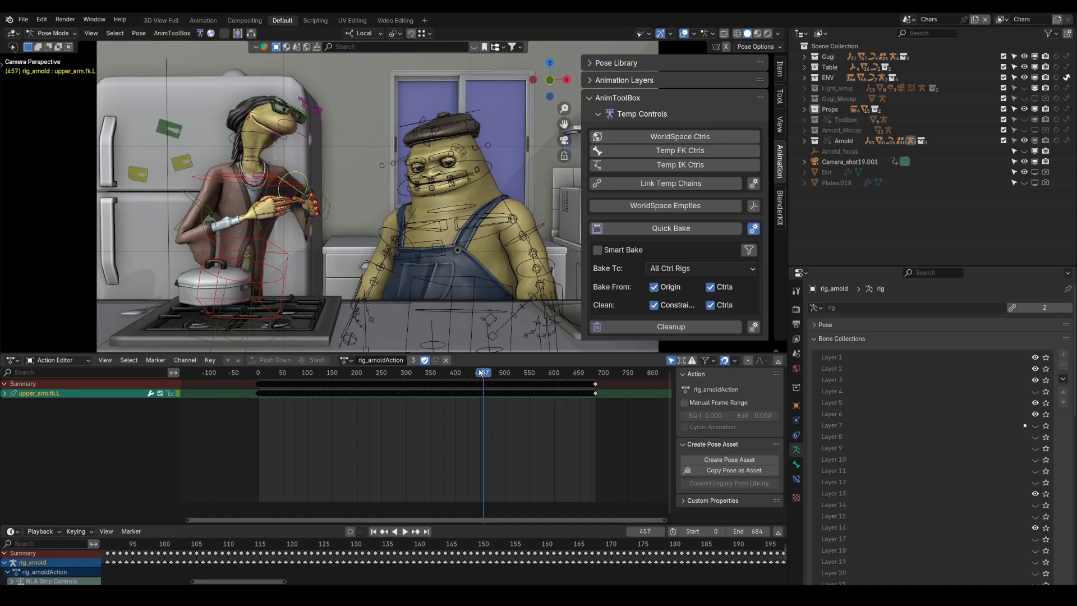
{"action": "left_click", "coordinate": [238, 33]}
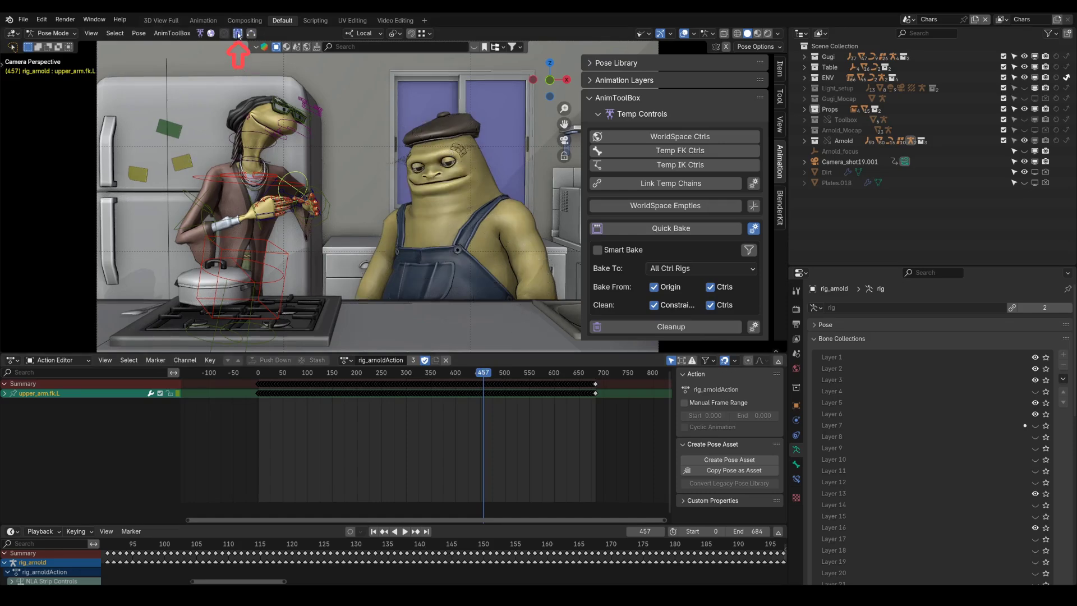
Step: Bake Arnold's left upper arm, forearm and hand FK controls to temporary IK controls with a pole target and root control
{"action": "left_click", "coordinate": [326, 217], "text": "shift"}
{"action": "left_click", "coordinate": [328, 207], "text": "shift"}
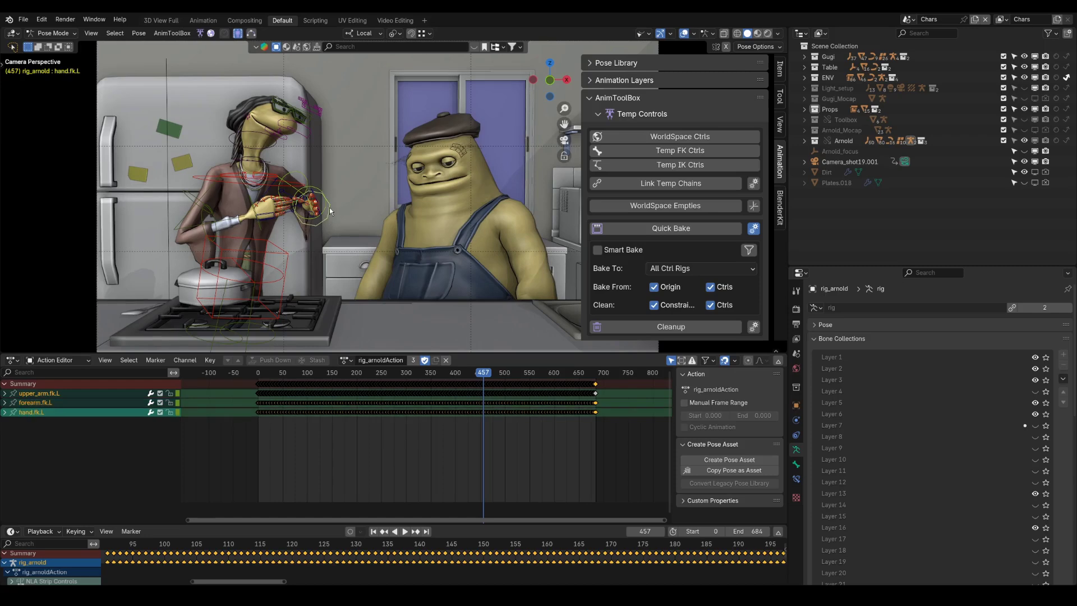
{"action": "key", "text": "Right"}
{"action": "key", "text": "Right"}
{"action": "left_click", "coordinate": [663, 165]}
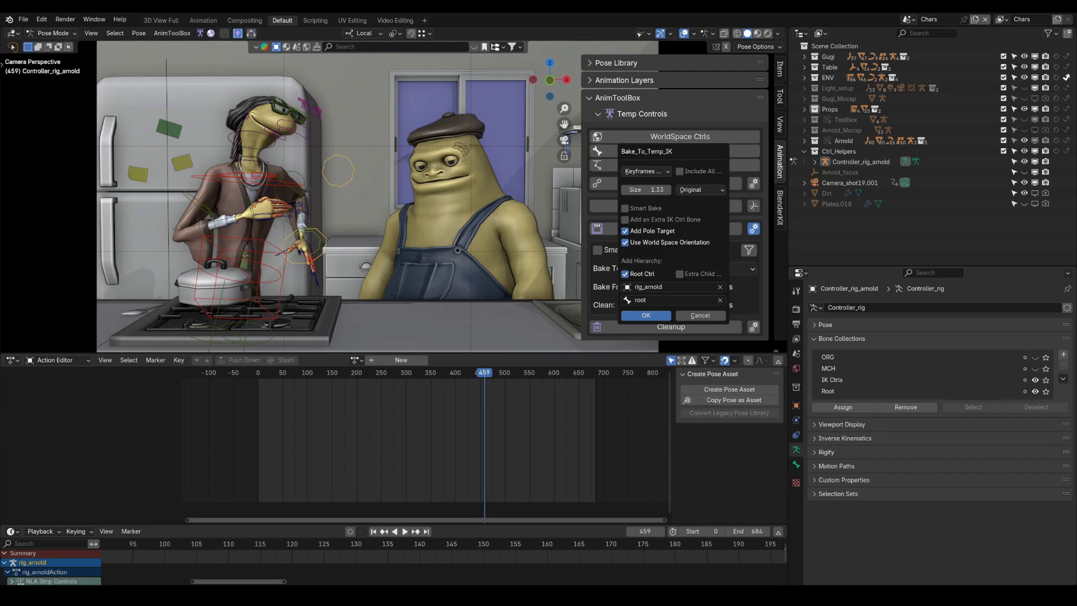
{"action": "left_click", "coordinate": [651, 316]}
{"action": "key", "text": "Right"}
{"action": "key", "text": "Left"}
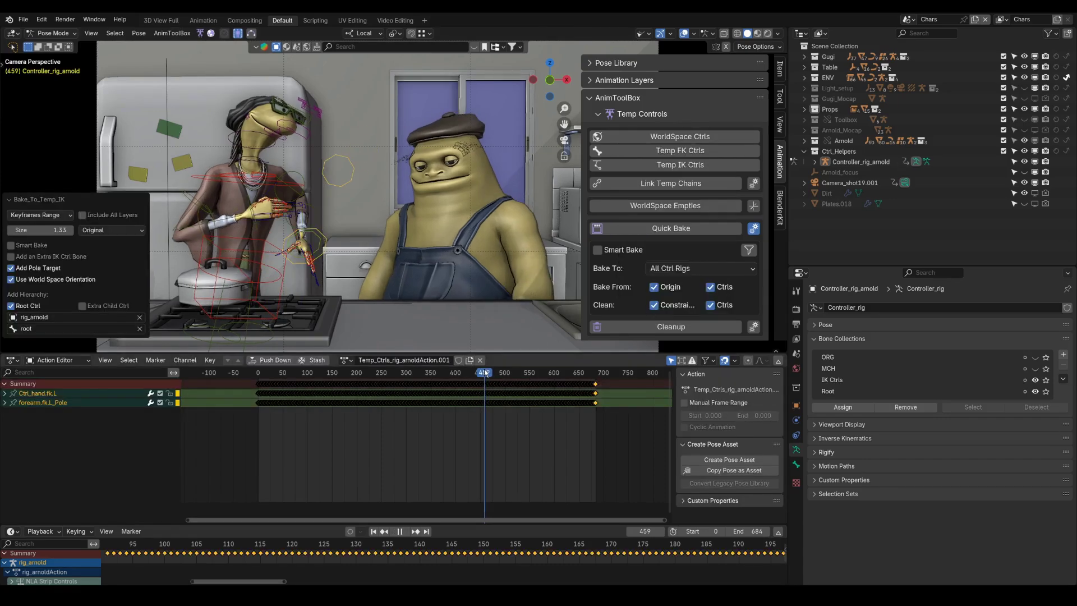
{"action": "key", "text": "Left"}
{"action": "left_click", "coordinate": [363, 267]}
{"action": "left_click", "coordinate": [334, 200]}
{"action": "key", "text": "g"}
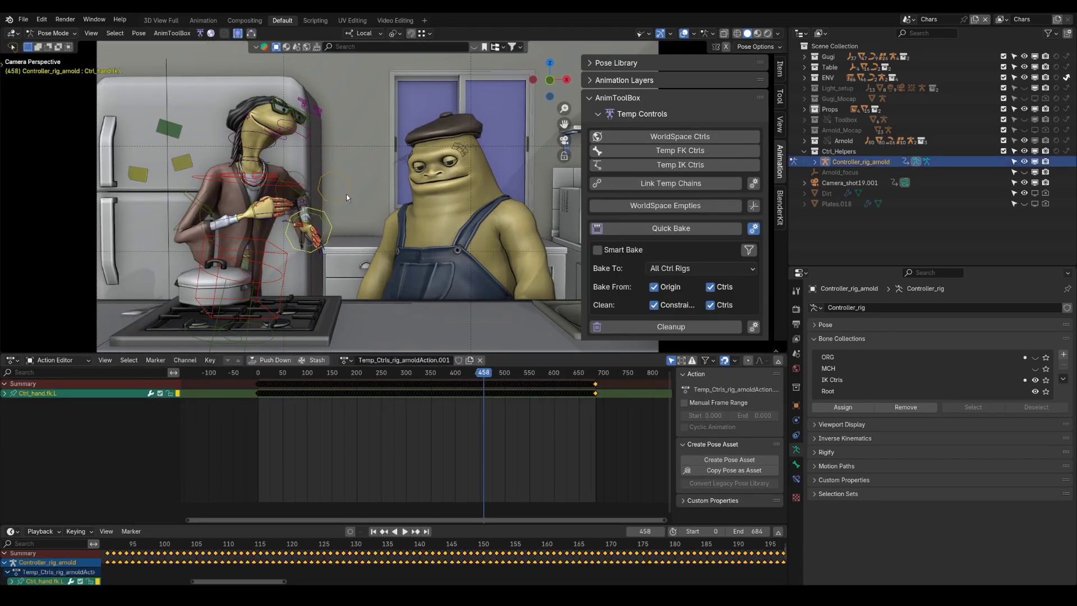
{"action": "key", "text": "Escape"}
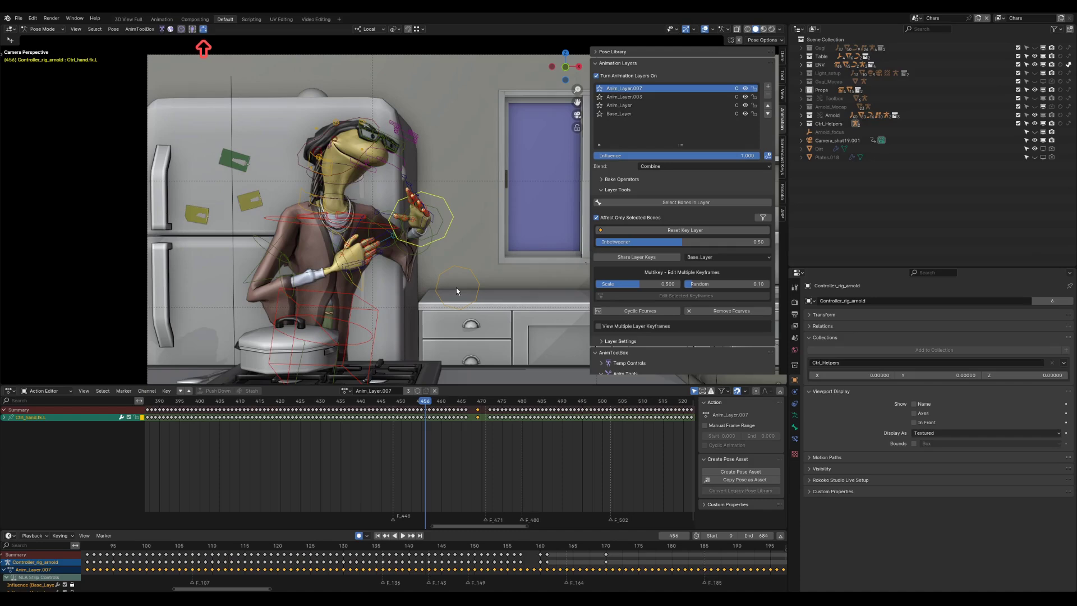
Step: Reshape the left hand control's editable motion path in the viewport by moving its keyframe points and handles
{"action": "left_click", "coordinate": [417, 262]}
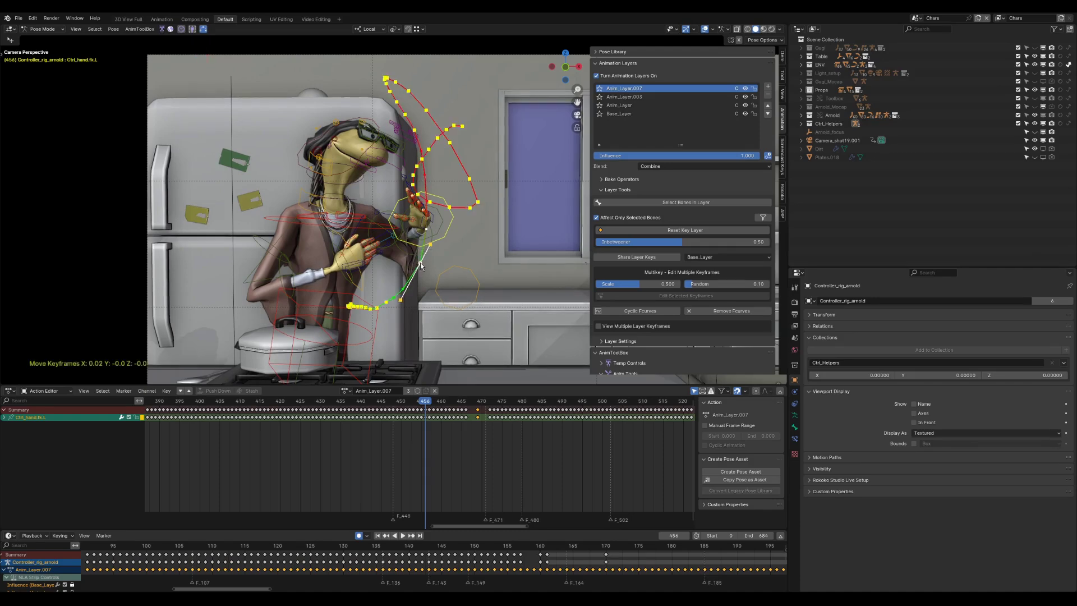
{"action": "left_click_drag", "start_coordinate": [421, 266], "coordinate": [438, 245]}
{"action": "left_click", "coordinate": [415, 131]}
{"action": "left_click_drag", "start_coordinate": [426, 159], "coordinate": [435, 165]}
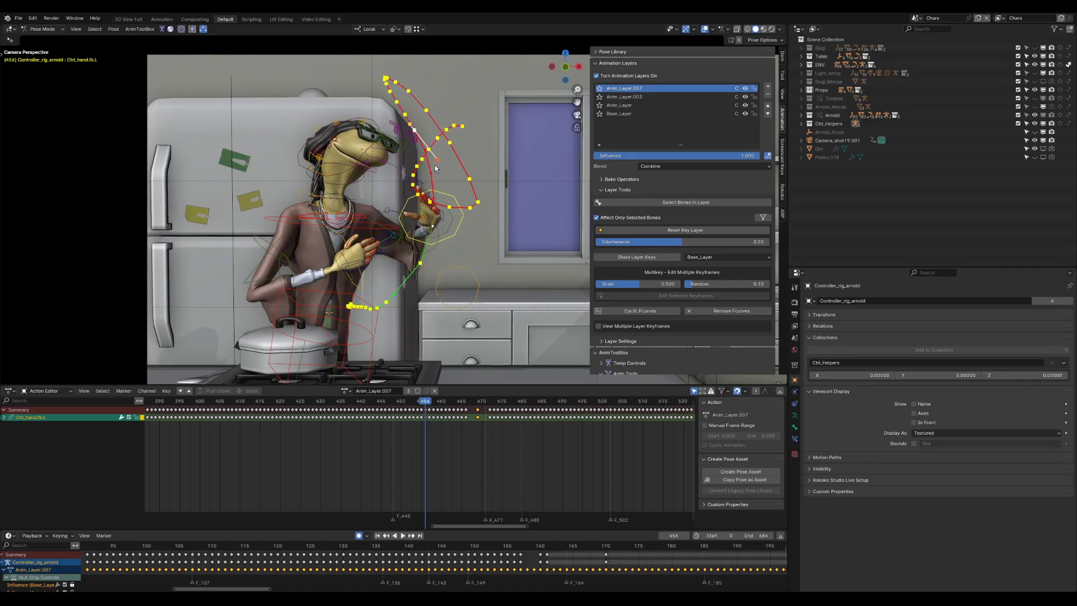
{"action": "middle_click_drag", "start_coordinate": [437, 234], "coordinate": [435, 245], "text": "shift"}
{"action": "left_click", "coordinate": [431, 237]}
{"action": "left_click_drag", "start_coordinate": [434, 237], "coordinate": [435, 237]}
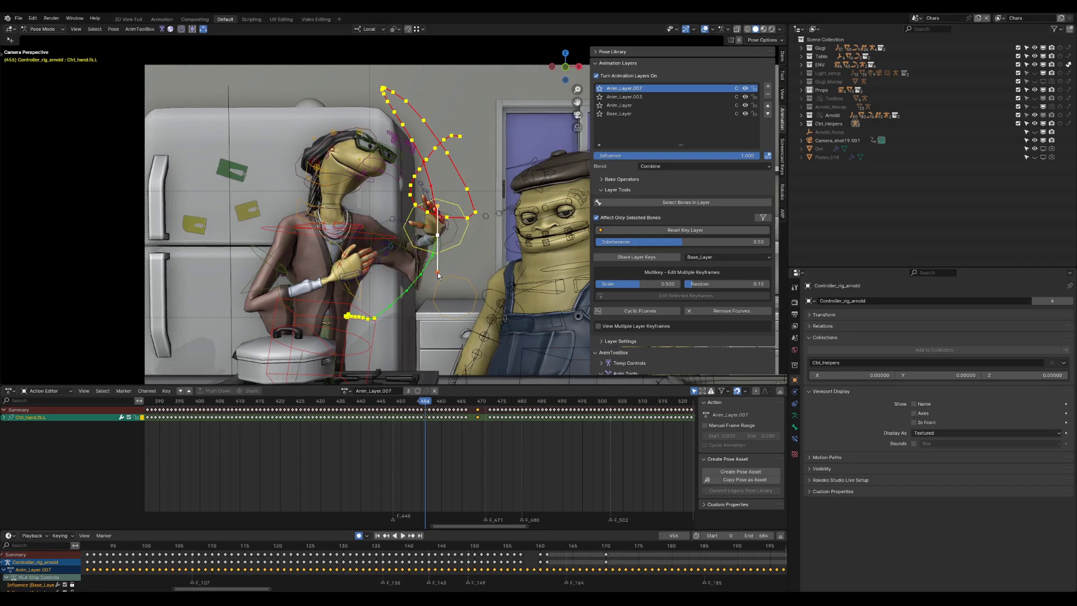
Step: Set the handle type of the keyframe low on the left hand's motion path to Auto Clamped and check the following frames
{"action": "left_click", "coordinate": [375, 318]}
{"action": "key", "text": "v"}
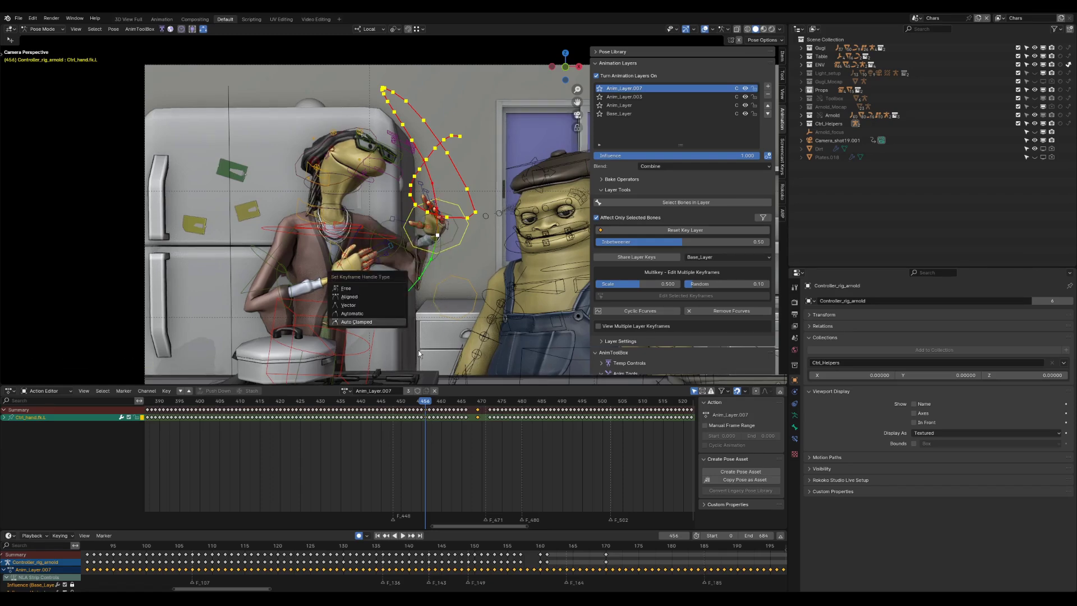
{"action": "left_click", "coordinate": [375, 322]}
{"action": "key", "text": "Right"}
{"action": "key", "text": "Right"}
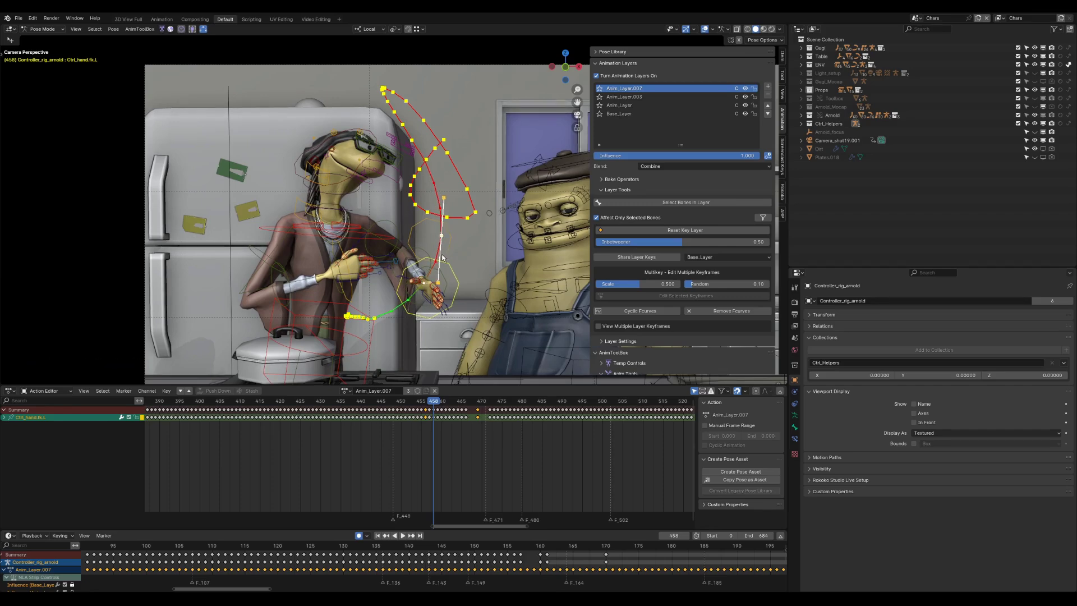
{"action": "key", "text": "Right"}
{"action": "key", "text": "Right"}
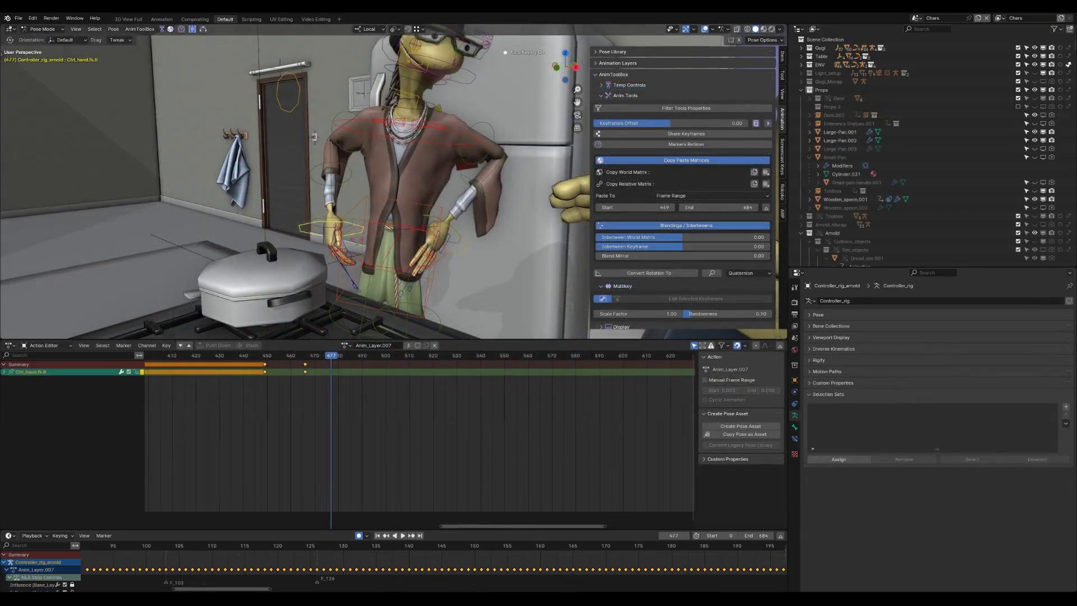
Step: Rotate and move Arnold's right hand IK control at frame 477 so the hand rests against his hip
{"action": "key", "text": "r"}
{"action": "key", "text": "r"}
{"action": "left_click", "coordinate": [364, 235]}
{"action": "middle_click_drag", "start_coordinate": [364, 235], "coordinate": [390, 224]}
{"action": "key", "text": "g"}
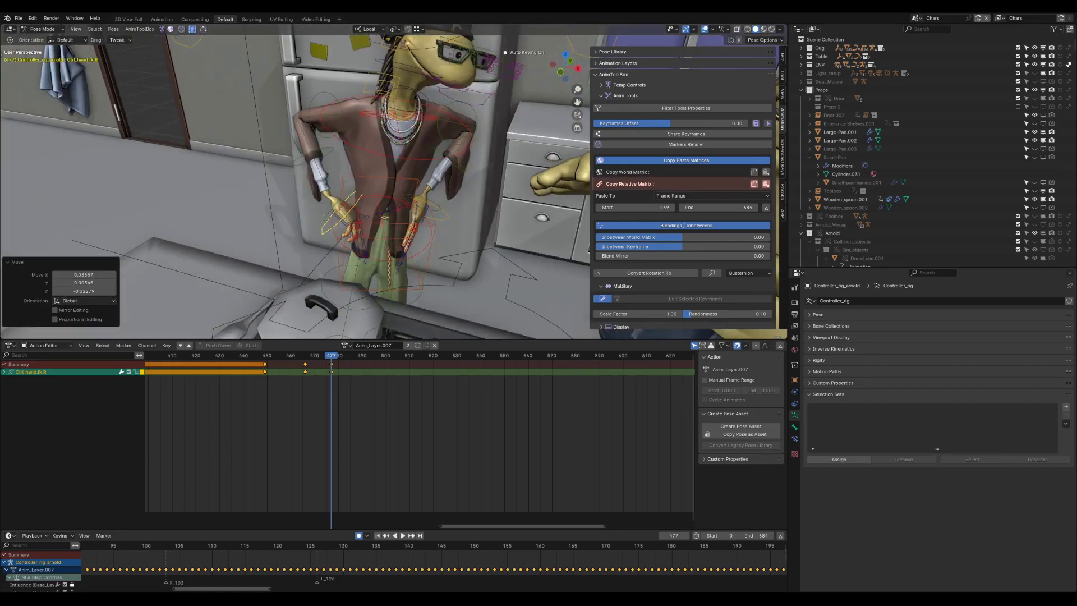
{"action": "key", "text": "r"}
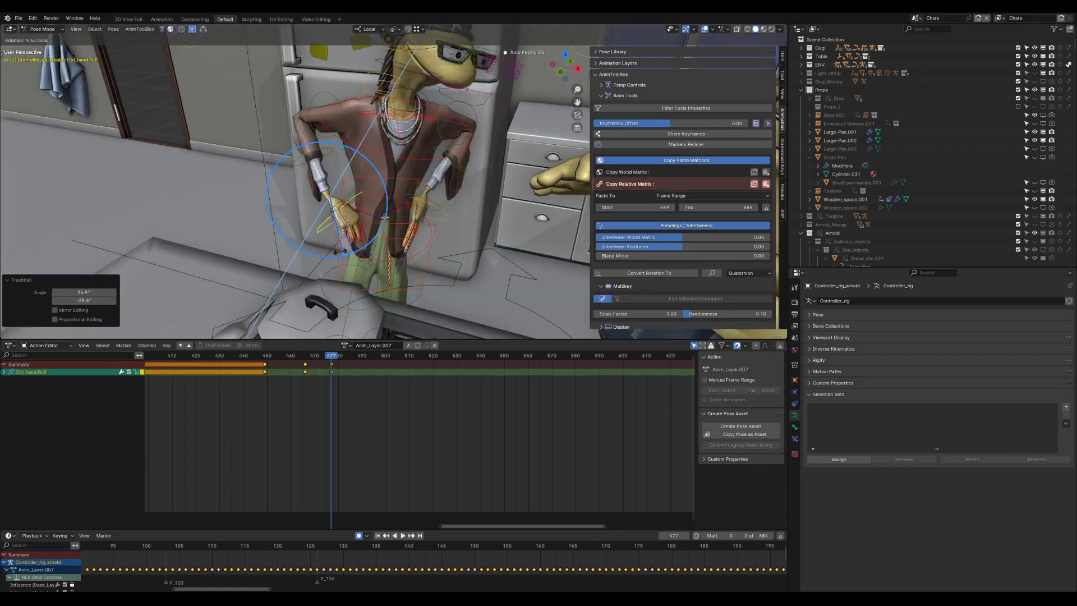
{"action": "key", "text": "g"}
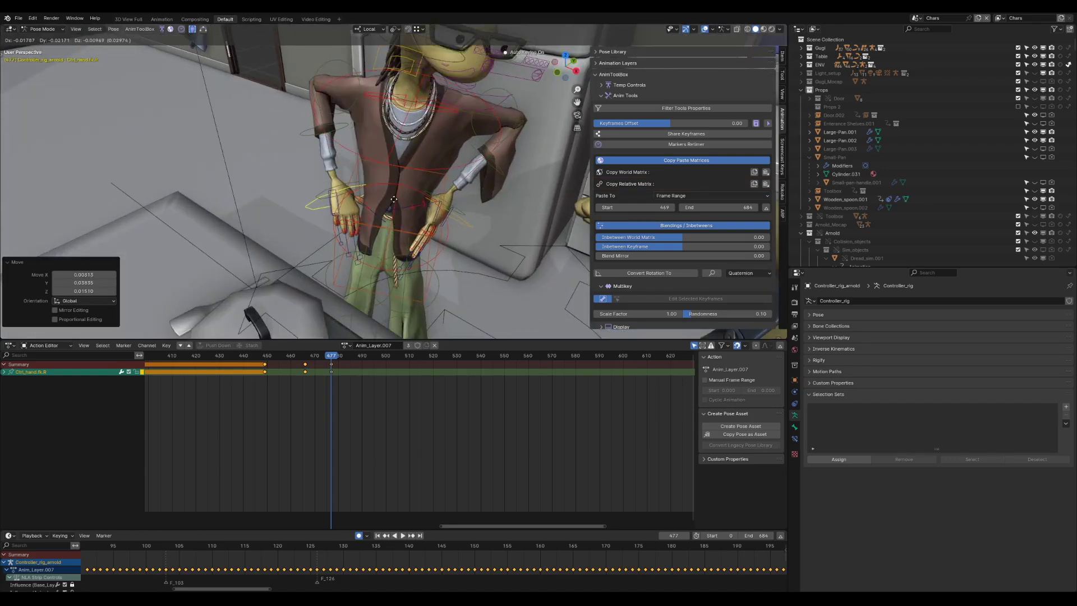
{"action": "left_click", "coordinate": [394, 199]}
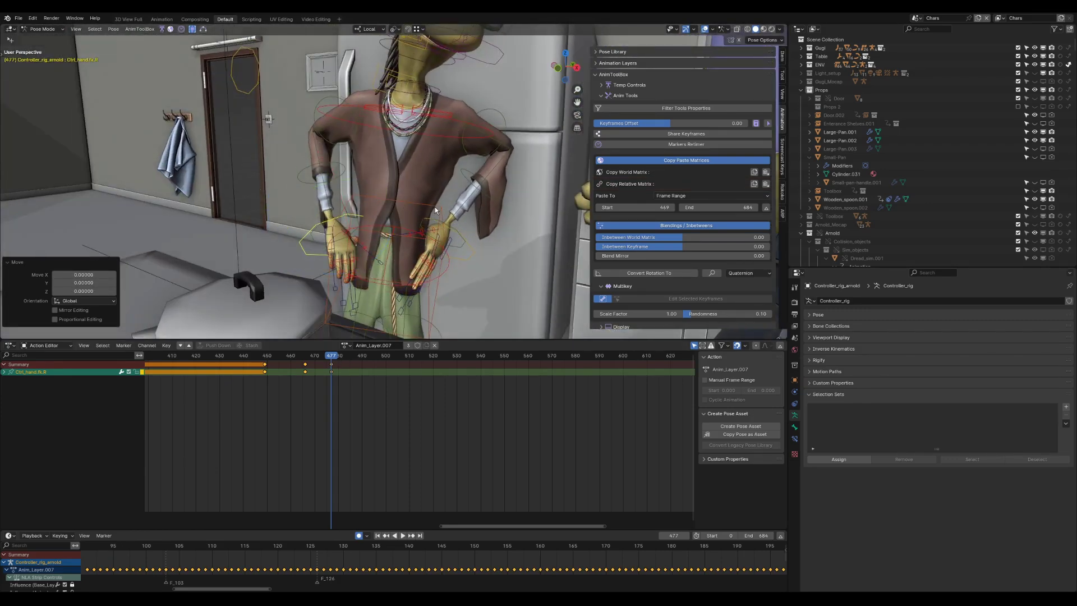
{"action": "key", "text": "g"}
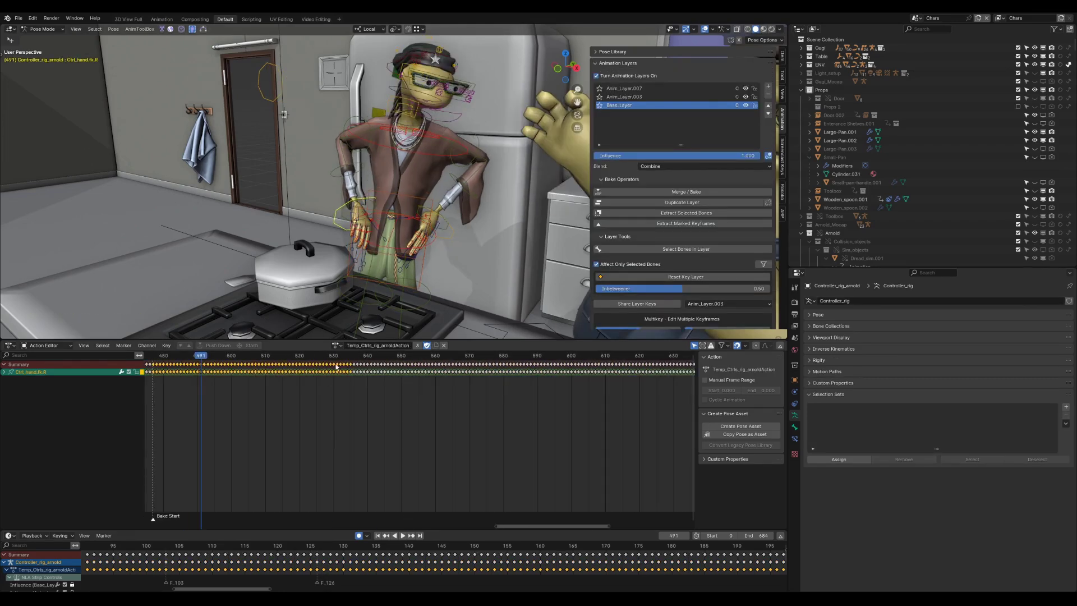
Step: Set the matrix paste target to Selected Keyframe and paste the relative matrix onto the right hand's selected base layer keyframes
{"action": "scroll", "coordinate": [505, 367], "scroll_direction": "down", "scroll_amount": 4}
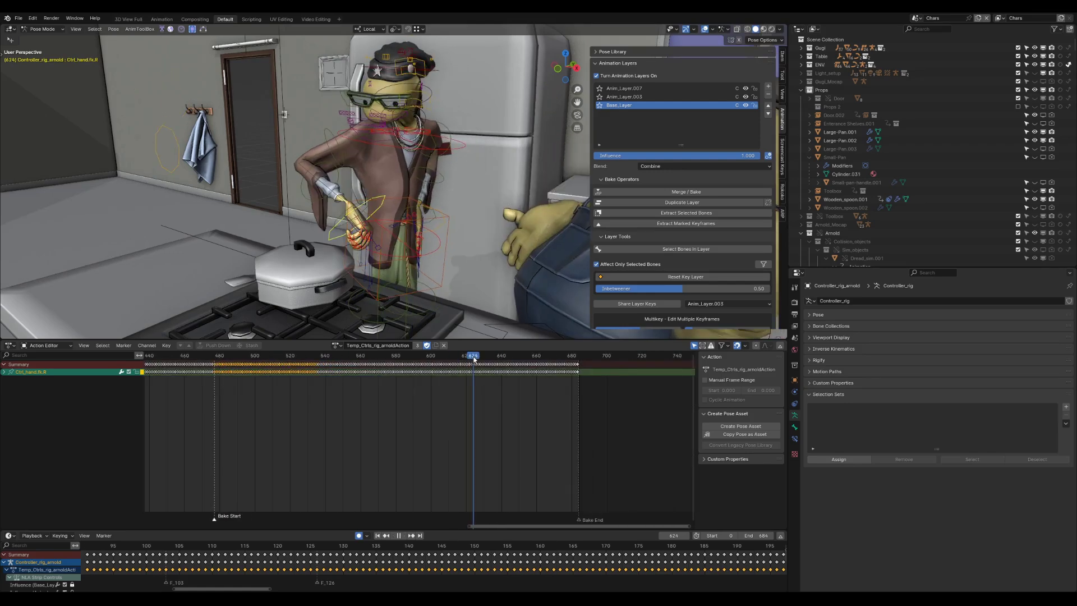
{"action": "left_click", "coordinate": [706, 208]}
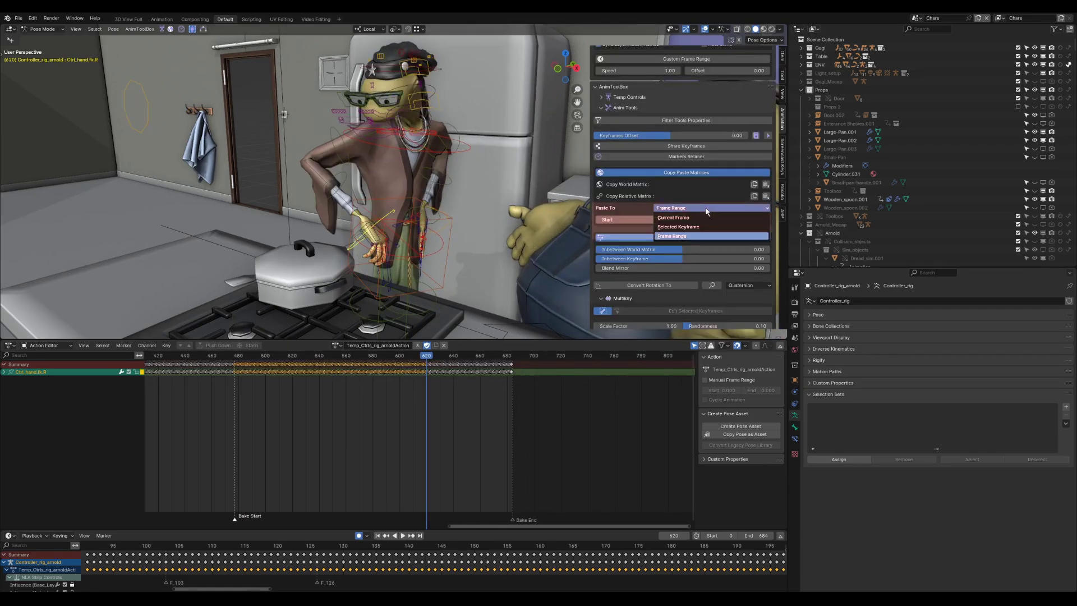
{"action": "left_click", "coordinate": [703, 227]}
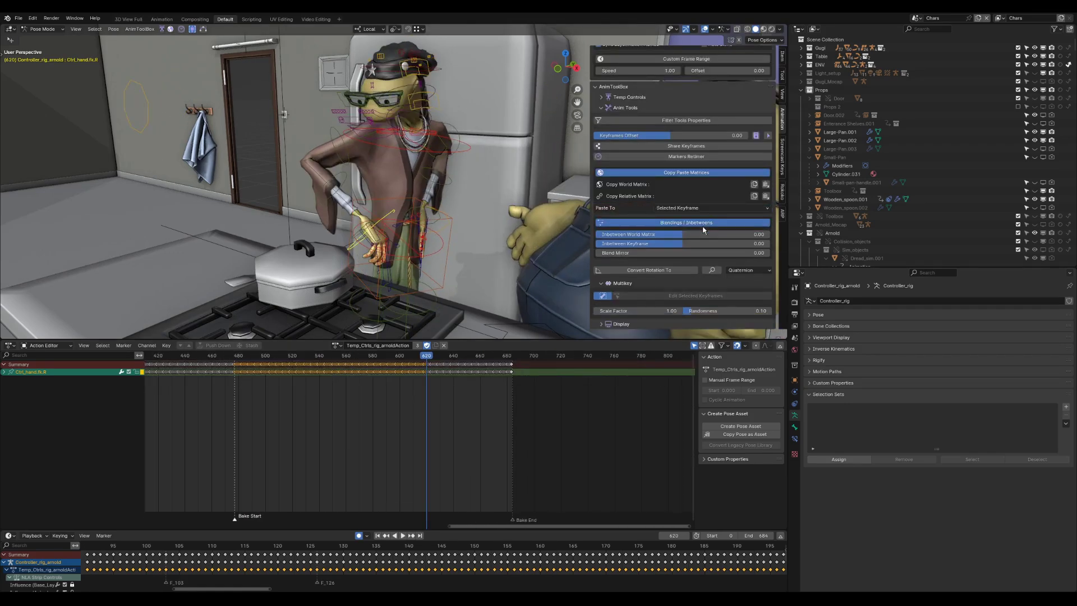
{"action": "left_click", "coordinate": [767, 197]}
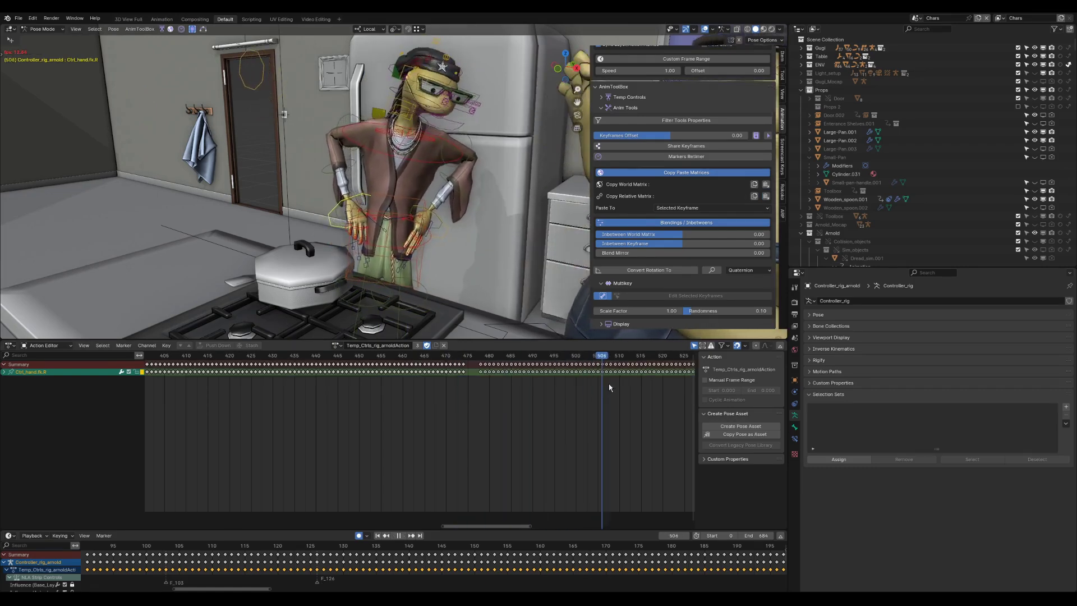
{"action": "middle_click_drag", "start_coordinate": [609, 387], "coordinate": [427, 386]}
{"action": "scroll", "coordinate": [426, 385], "scroll_direction": "down", "scroll_amount": 8}
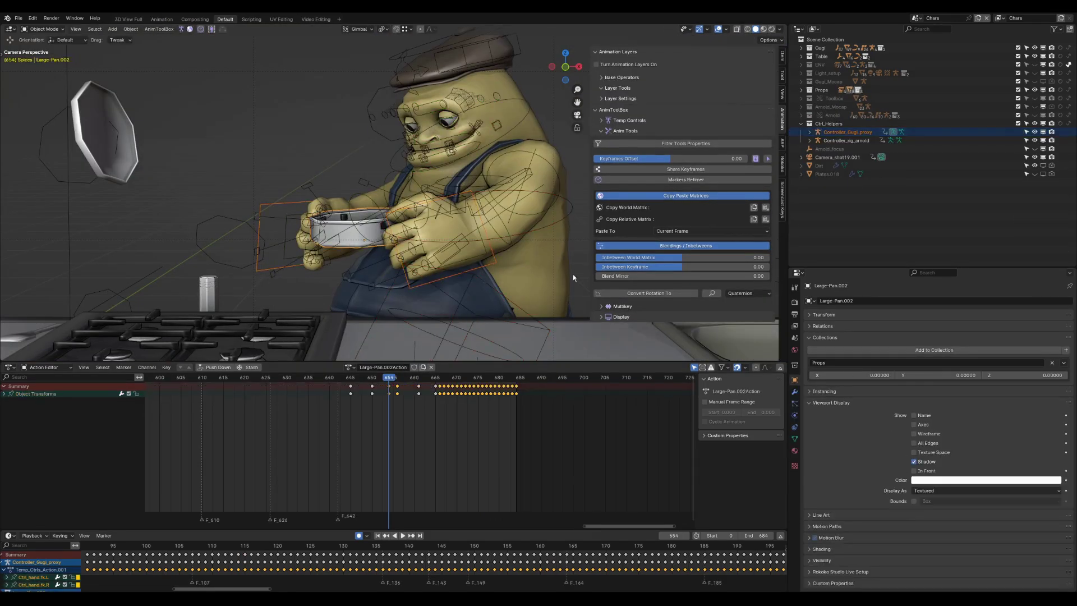
Step: Copy Gugi's hand control matrices relative to Large-Pan.002 at frame 654 and paste them onto both hands at frame 655
{"action": "left_click", "coordinate": [753, 219]}
{"action": "key", "text": "Right"}
{"action": "left_click", "coordinate": [484, 271]}
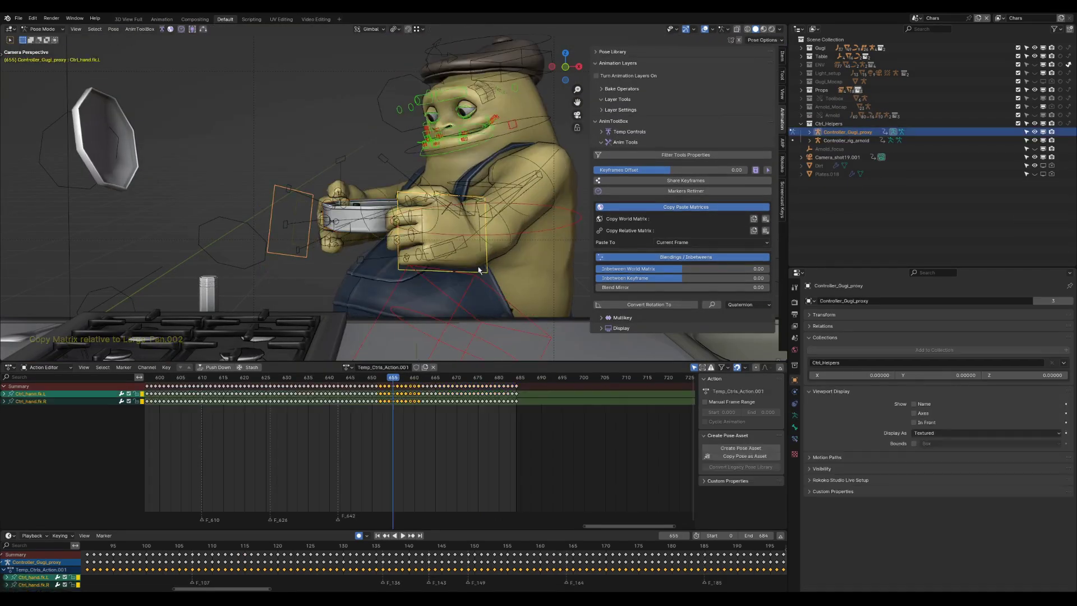
{"action": "left_click", "coordinate": [307, 257], "text": "shift"}
{"action": "left_click", "coordinate": [765, 231]}
Step: Paste the relative matrix onto both of Gugi's hand controls at frames 656, 657 and 658
{"action": "key", "text": "Right"}
{"action": "key", "text": "Right"}
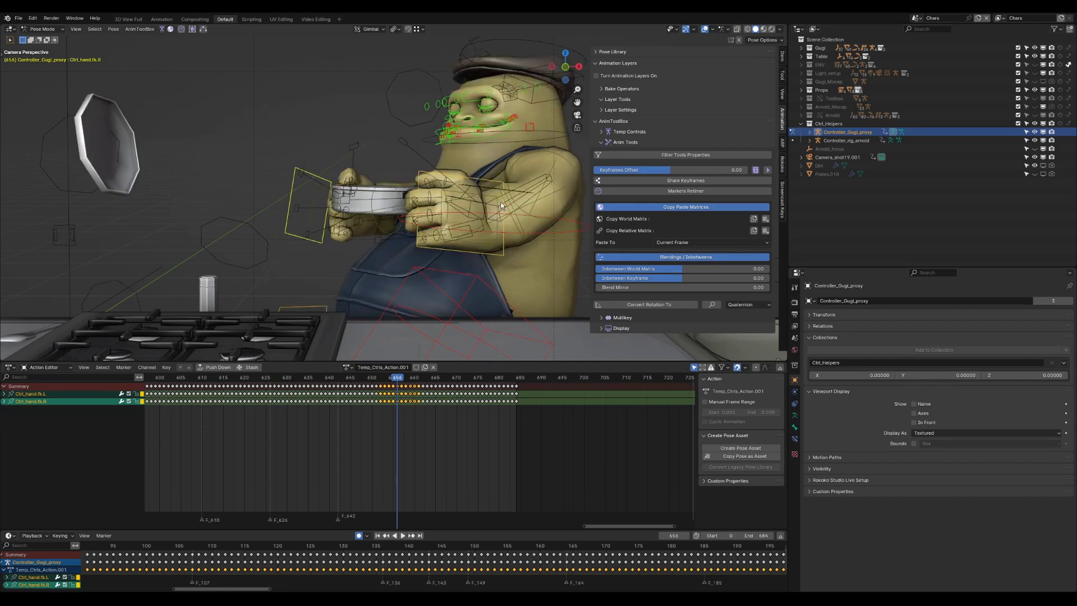
{"action": "left_click", "coordinate": [766, 230]}
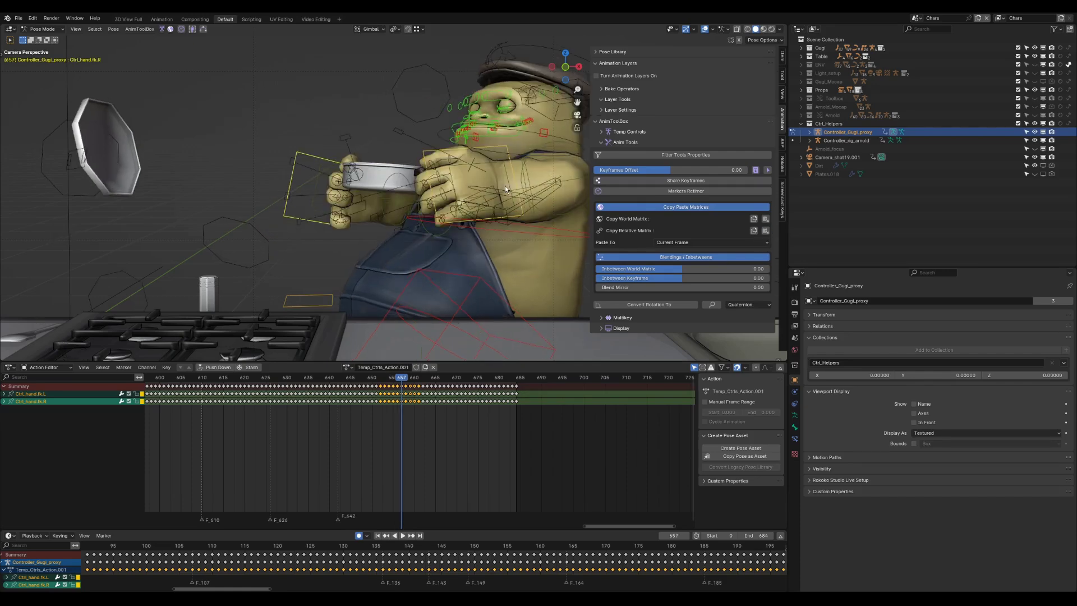
{"action": "key", "text": "Right"}
{"action": "key", "text": "Right"}
{"action": "key", "text": "Right"}
{"action": "key", "text": "Left"}
{"action": "key", "text": "Left"}
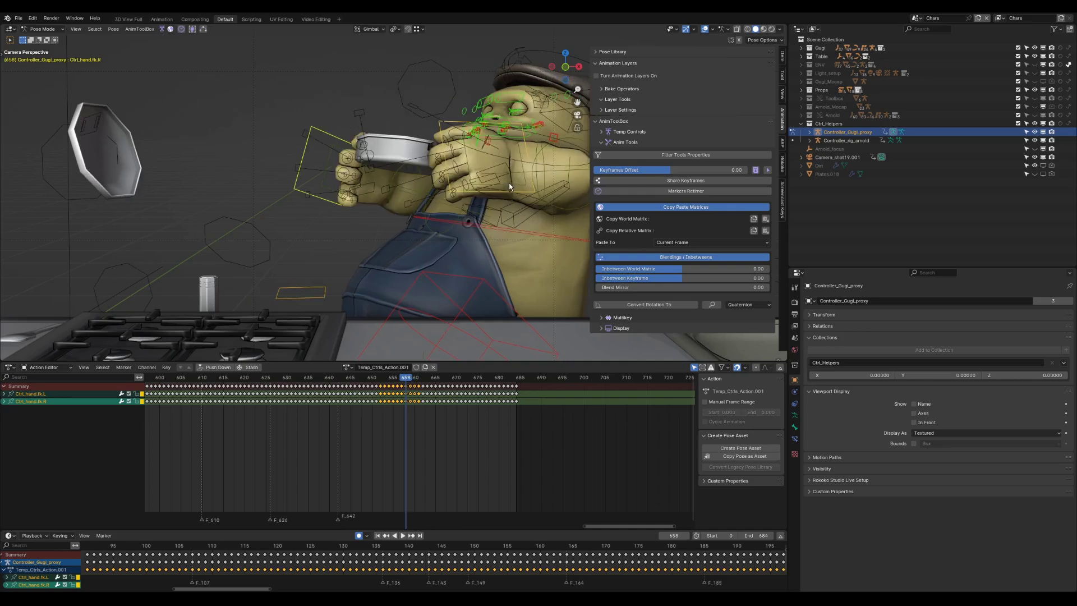
Step: Paste the relative matrix onto Gugi's hand controls at frames 659 and 660
{"action": "key", "text": "Right"}
{"action": "left_click", "coordinate": [417, 390]}
{"action": "middle_click_drag", "start_coordinate": [352, 113], "coordinate": [357, 134], "text": "shift"}
{"action": "left_click", "coordinate": [357, 133]}
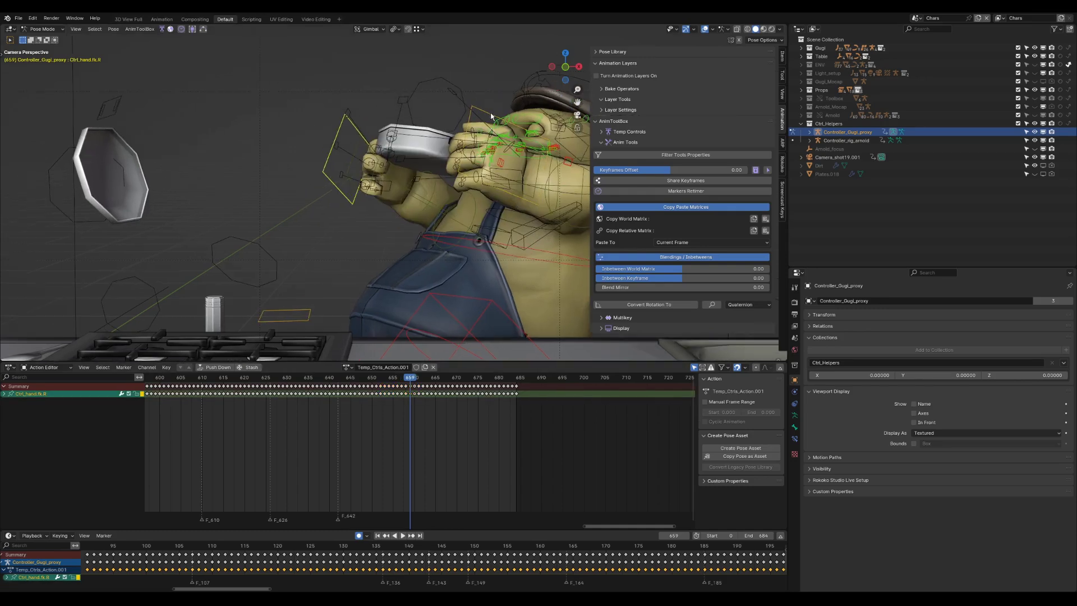
{"action": "key", "text": "Right"}
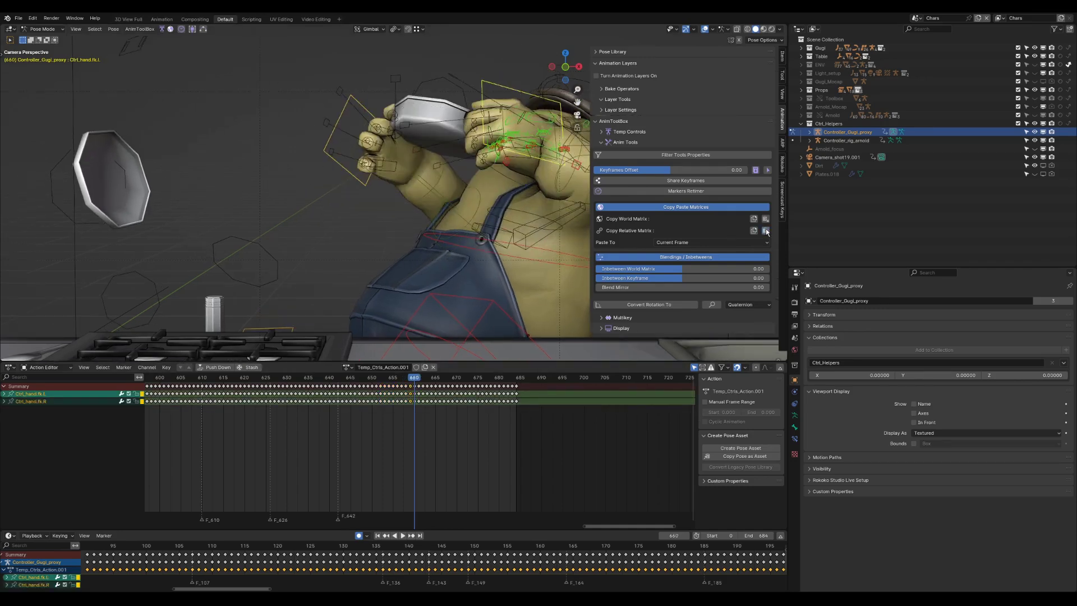
{"action": "scroll", "coordinate": [448, 130], "scroll_direction": "down", "scroll_amount": 2}
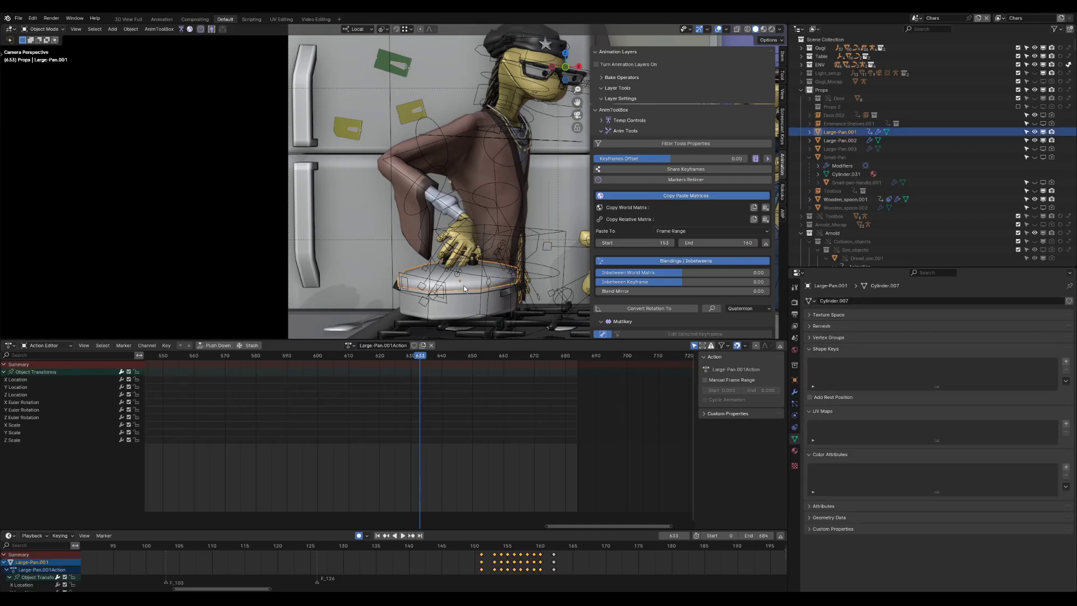
Step: Copy Large-Pan.001's matrix relative to Arnold's right hand control at frame 633
{"action": "left_click", "coordinate": [459, 197]}
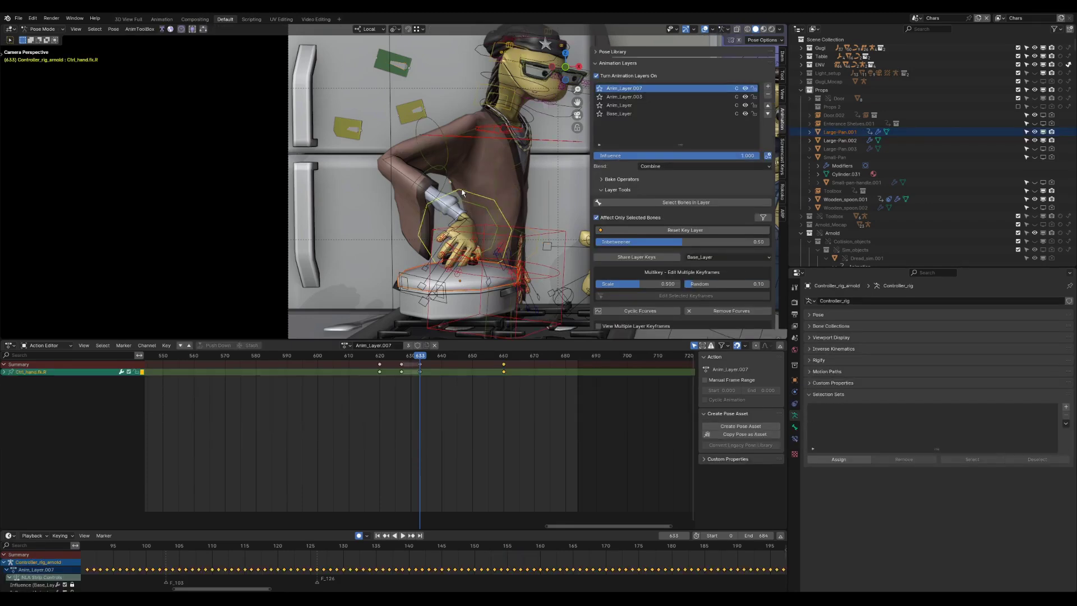
{"action": "left_click", "coordinate": [171, 30]}
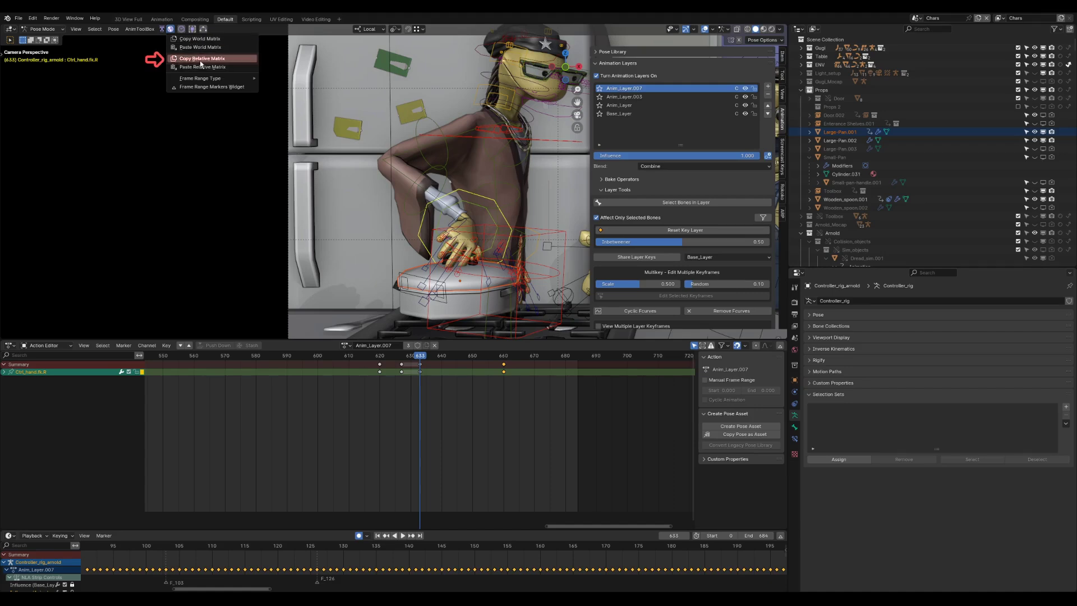
{"action": "left_click", "coordinate": [201, 61]}
Step: Enable the frame range markers widget and place its bake markers so the paste range runs from frame 634 to 684
{"action": "left_click", "coordinate": [170, 29]}
{"action": "mouse_move", "coordinate": [193, 79]}
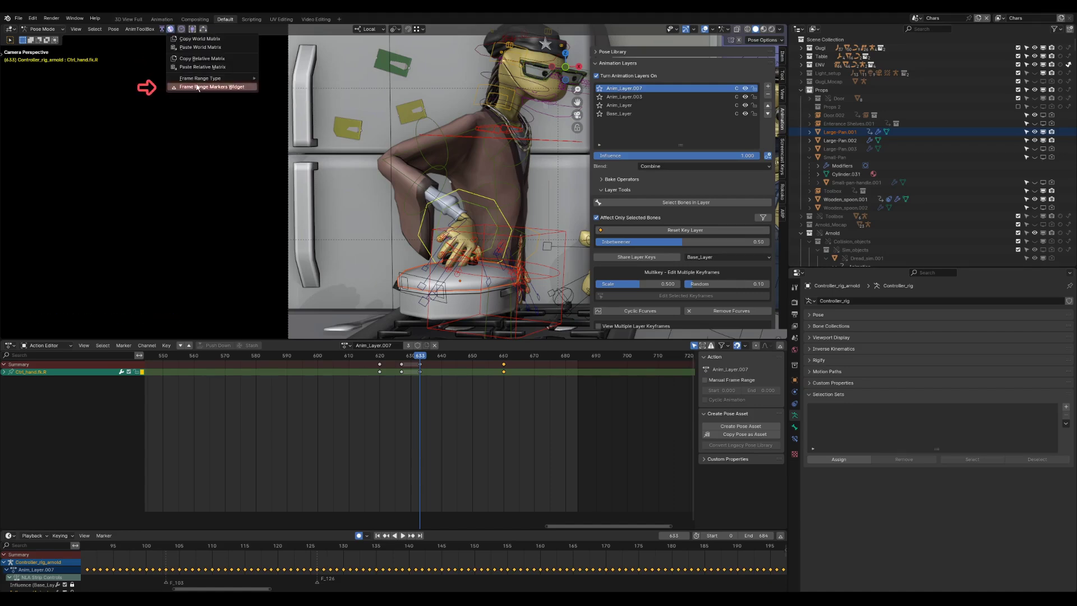
{"action": "left_click", "coordinate": [197, 87]}
{"action": "scroll", "coordinate": [466, 481], "scroll_direction": "down", "scroll_amount": 20}
{"action": "middle_click_drag", "start_coordinate": [463, 476], "coordinate": [525, 477]}
{"action": "scroll", "coordinate": [522, 478], "scroll_direction": "up", "scroll_amount": 4}
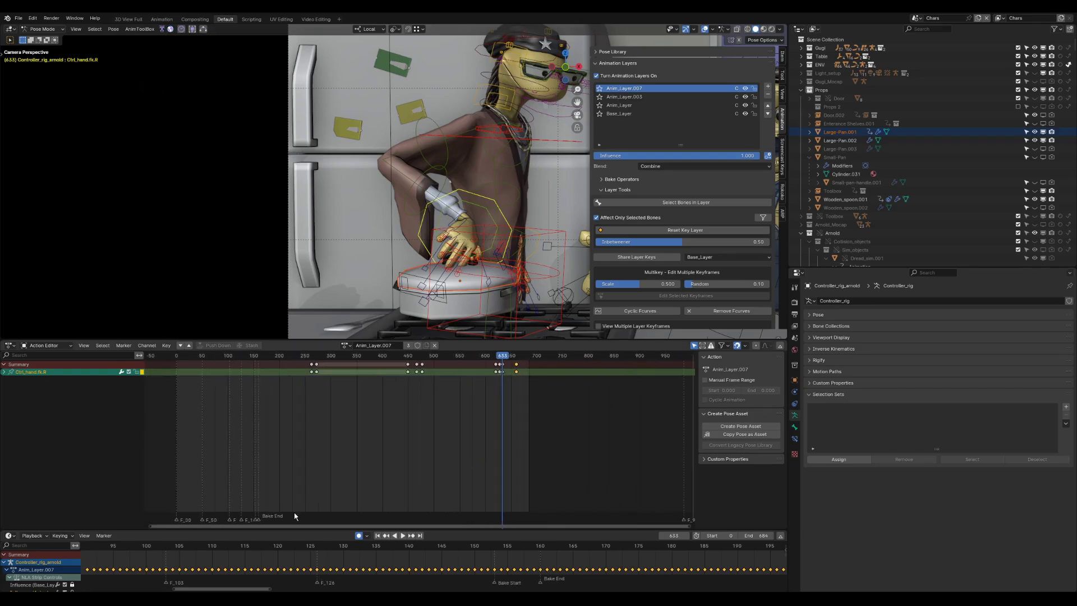
{"action": "left_click_drag", "start_coordinate": [259, 520], "coordinate": [265, 520]}
{"action": "left_click", "coordinate": [265, 520]}
{"action": "scroll", "coordinate": [435, 469], "scroll_direction": "up", "scroll_amount": 10}
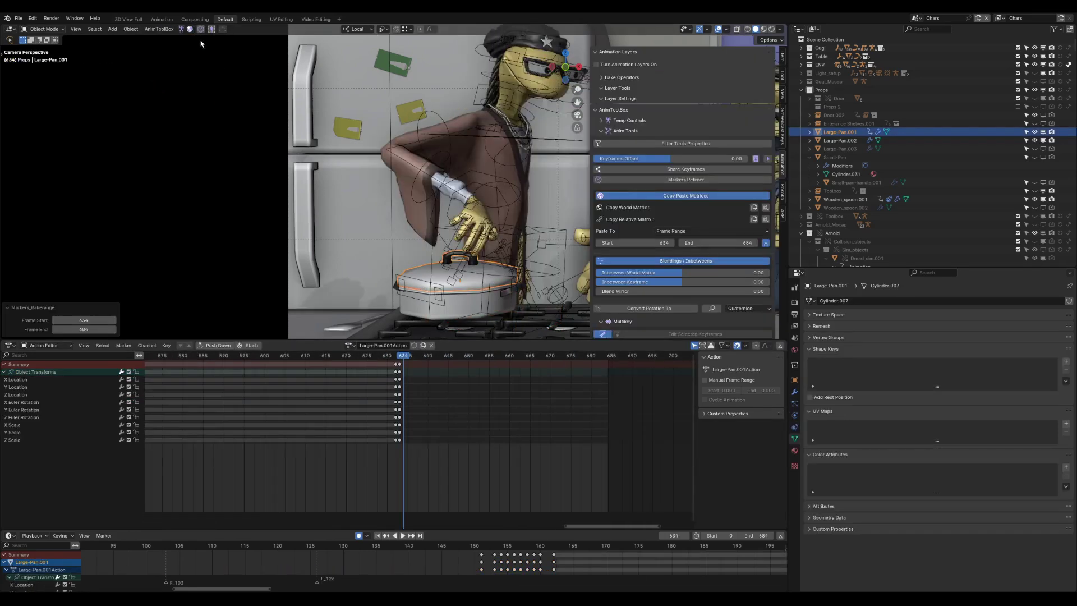
Step: Paste the relative matrix onto Large-Pan.001 across frames 634 to 684 and play the animation
{"action": "left_click", "coordinate": [189, 30]}
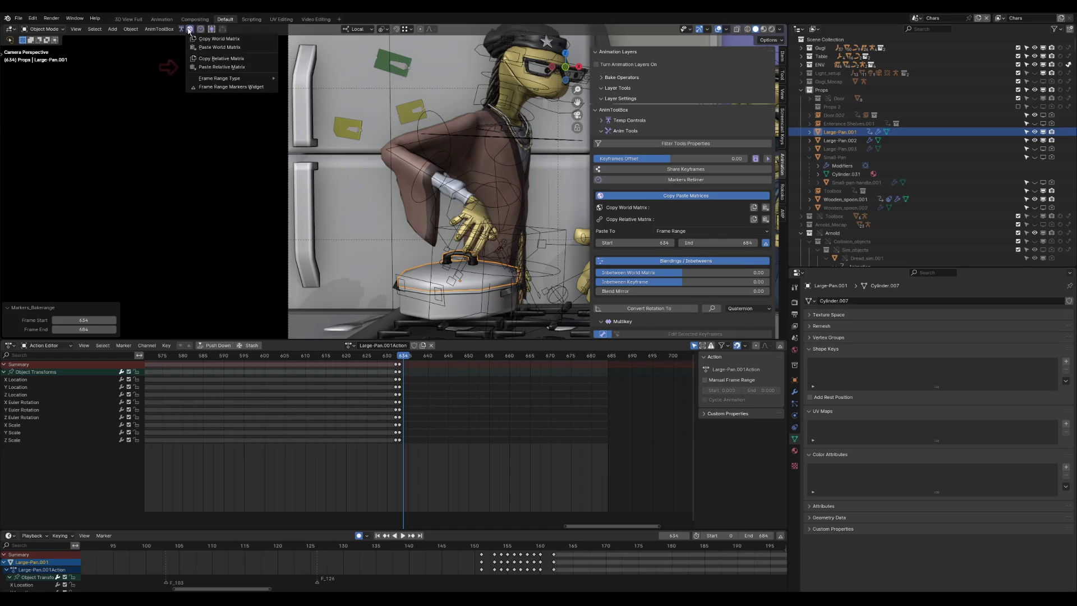
{"action": "left_click", "coordinate": [212, 67]}
{"action": "key", "text": "space"}
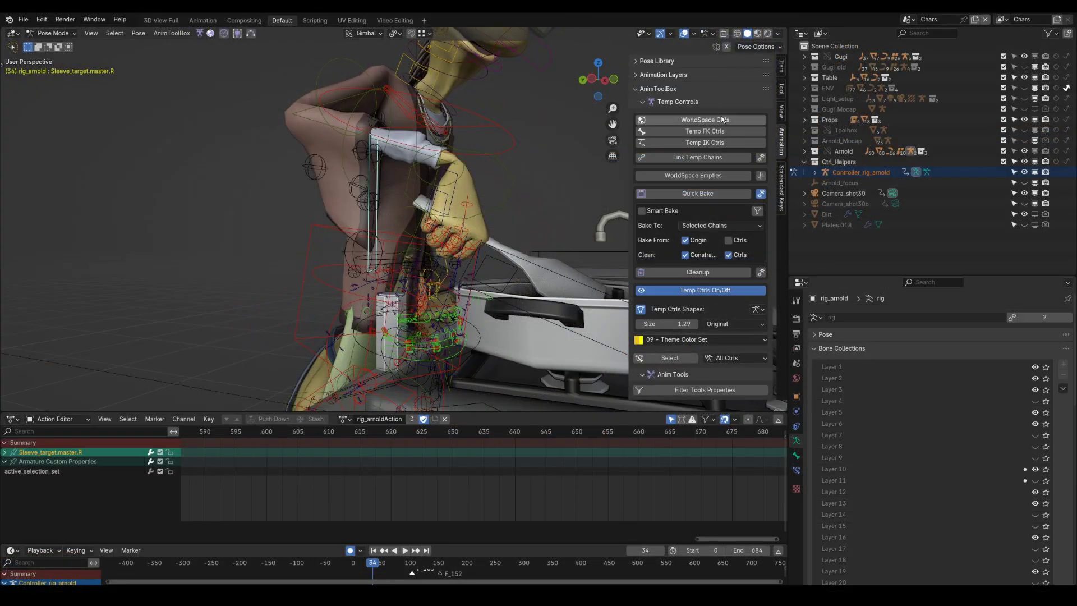
Step: Start a WorldSpace Ctrls bake for Arnold's Sleeve_target.master.R bone, using the Track Target type and a Cube control shape
{"action": "left_click", "coordinate": [721, 120]}
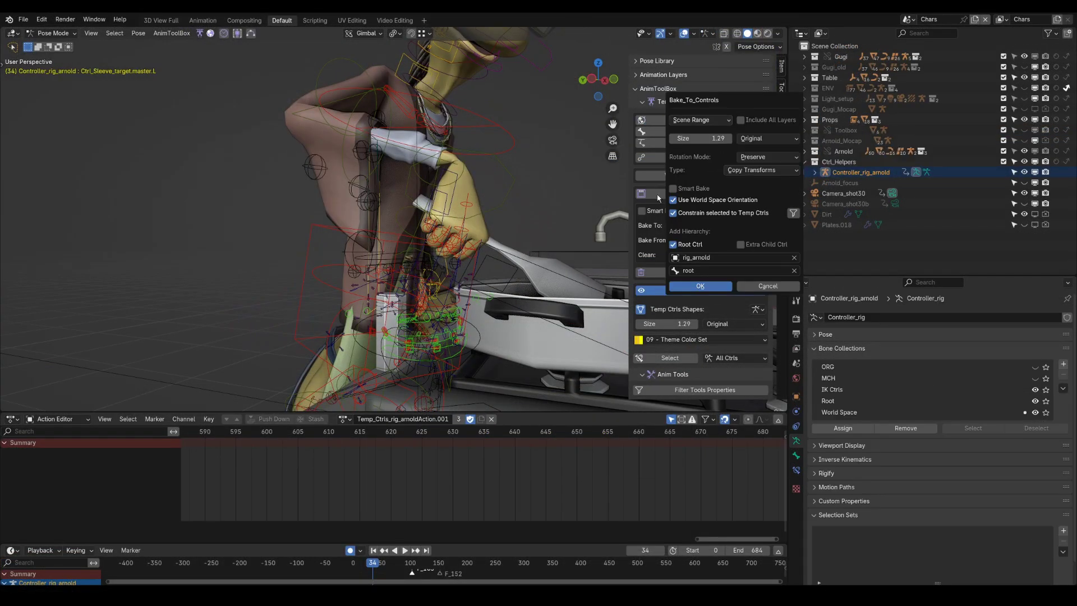
{"action": "left_click", "coordinate": [777, 170]}
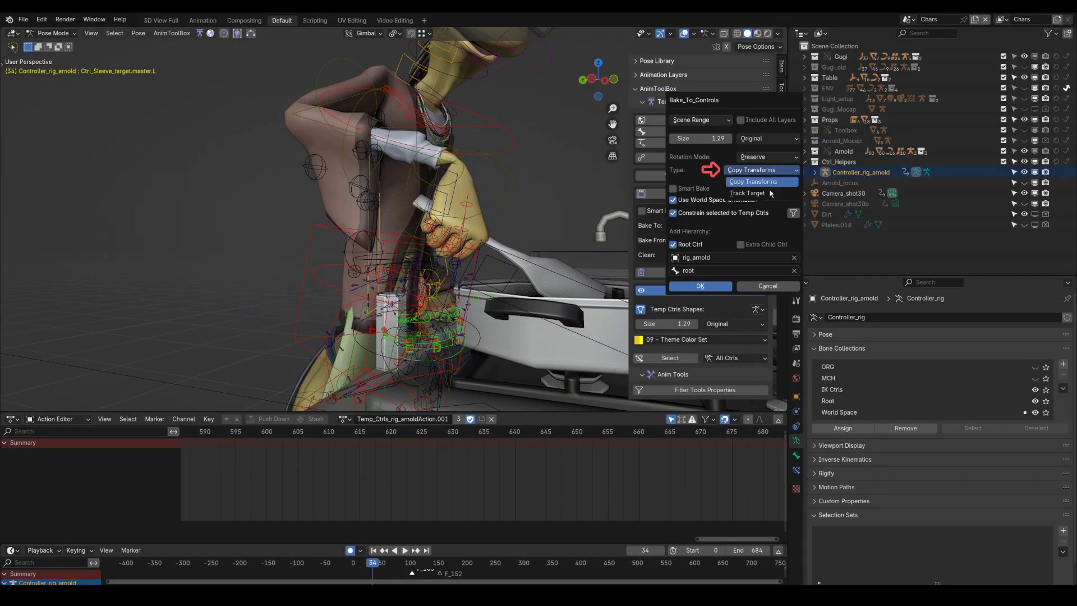
{"action": "left_click", "coordinate": [769, 194]}
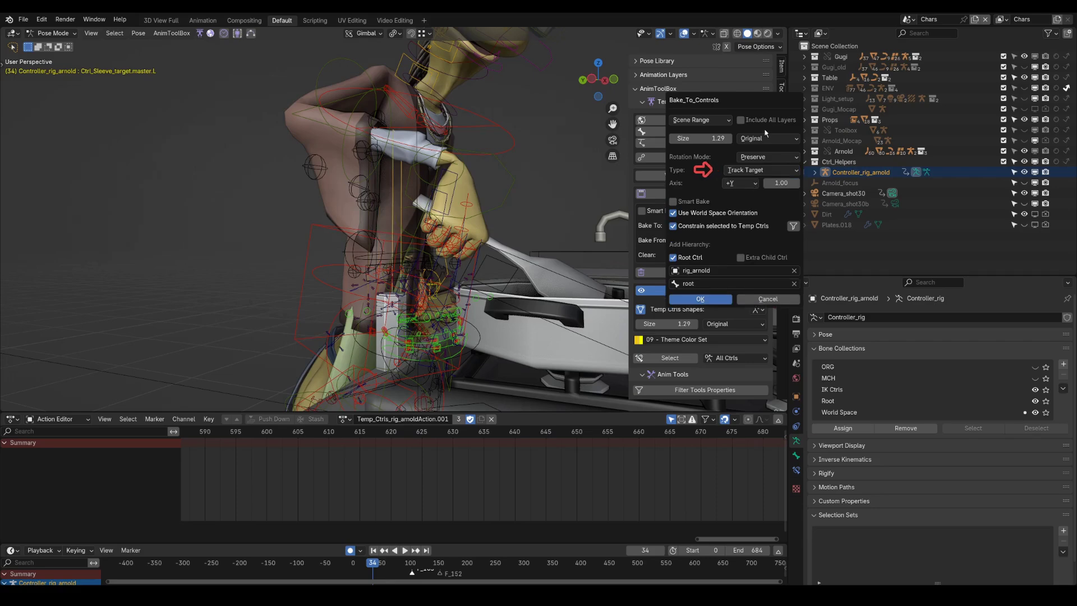
{"action": "left_click", "coordinate": [769, 139]}
{"action": "left_click", "coordinate": [765, 176]}
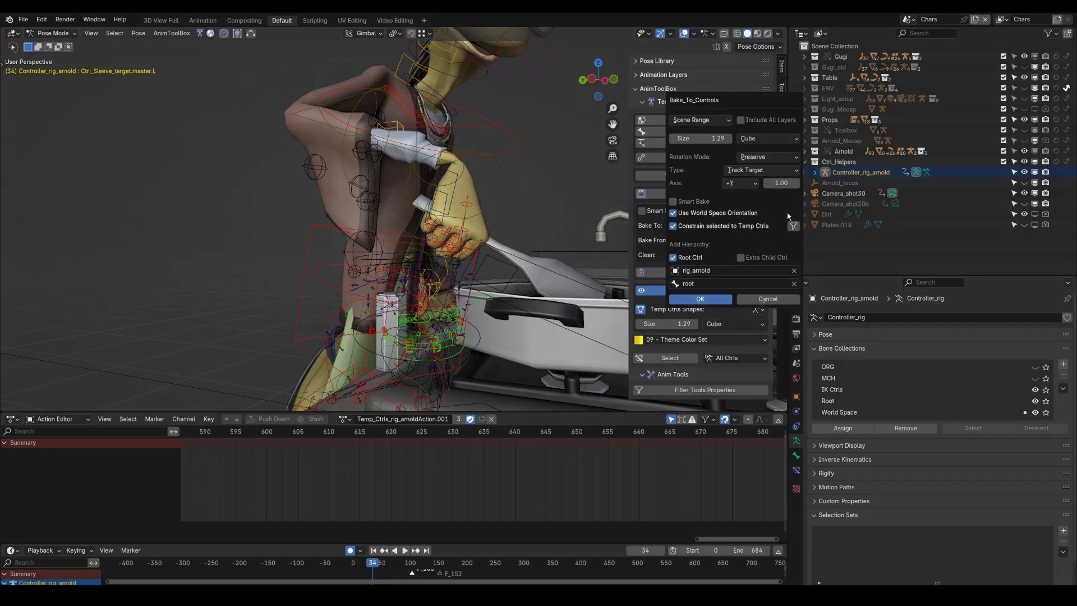
Step: Set the track target axis to -Z with a distance of 4.69 and bake the sleeve's temp control
{"action": "left_click", "coordinate": [743, 184]}
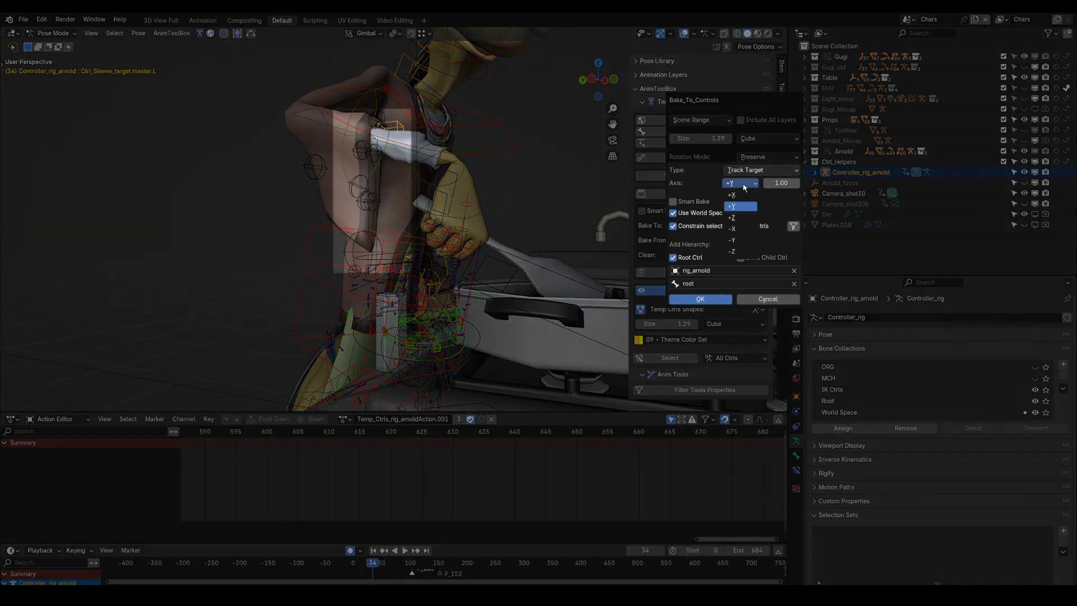
{"action": "left_click", "coordinate": [743, 252]}
{"action": "left_click_drag", "start_coordinate": [780, 183], "coordinate": [784, 183]}
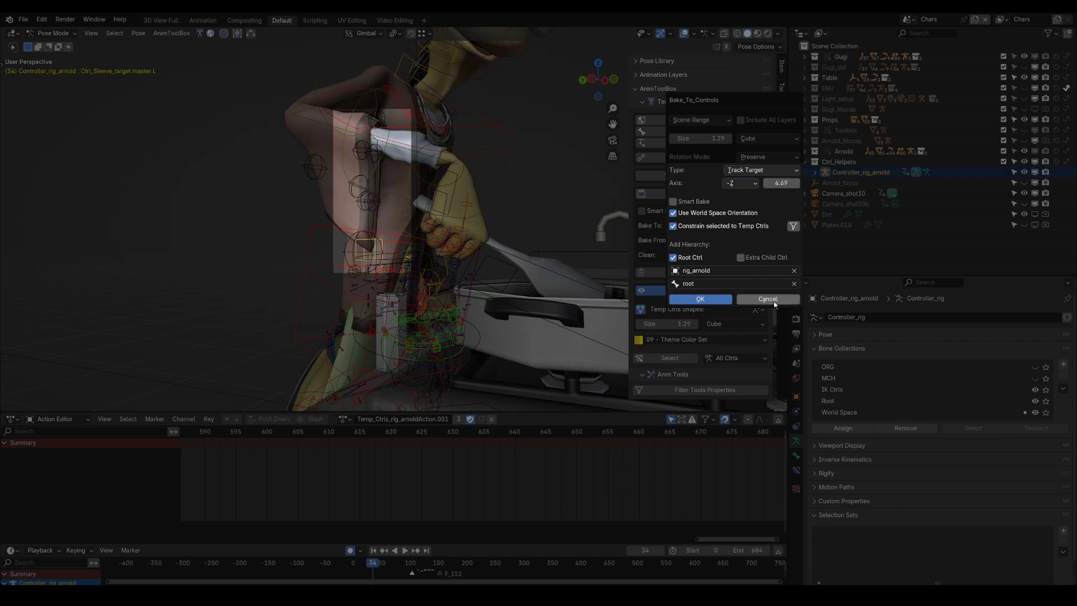
{"action": "left_click", "coordinate": [700, 299]}
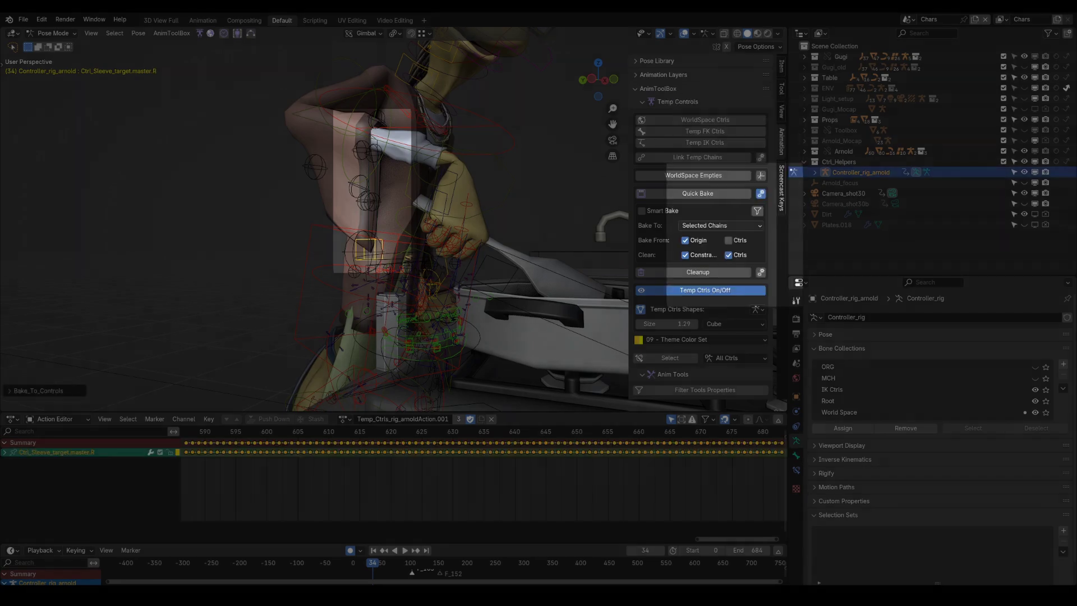
Step: Select the Ctrl_Sleeve_target.master.R keyframes from frame 1 onward and shift them slightly later in time
{"action": "middle_click_drag", "start_coordinate": [427, 269], "coordinate": [320, 271]}
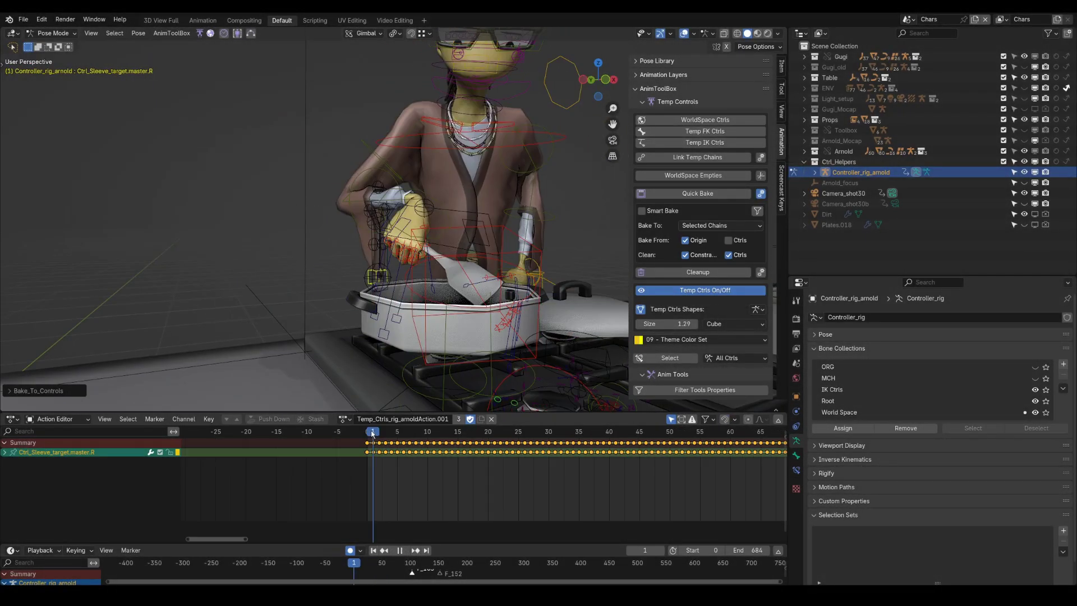
{"action": "key", "text": "]"}
{"action": "key", "text": "g"}
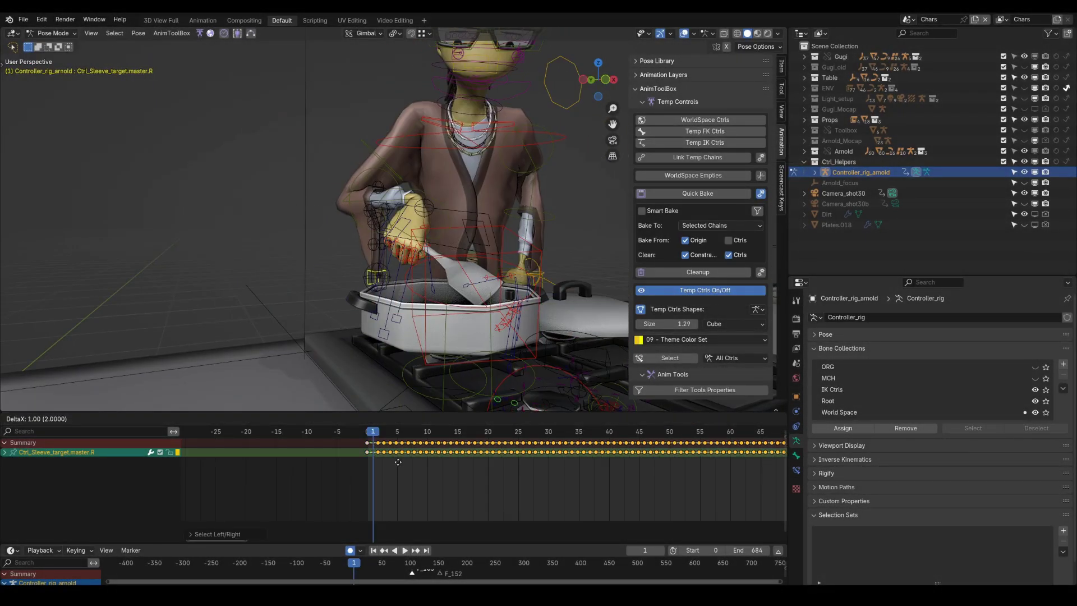
{"action": "left_click", "coordinate": [408, 463]}
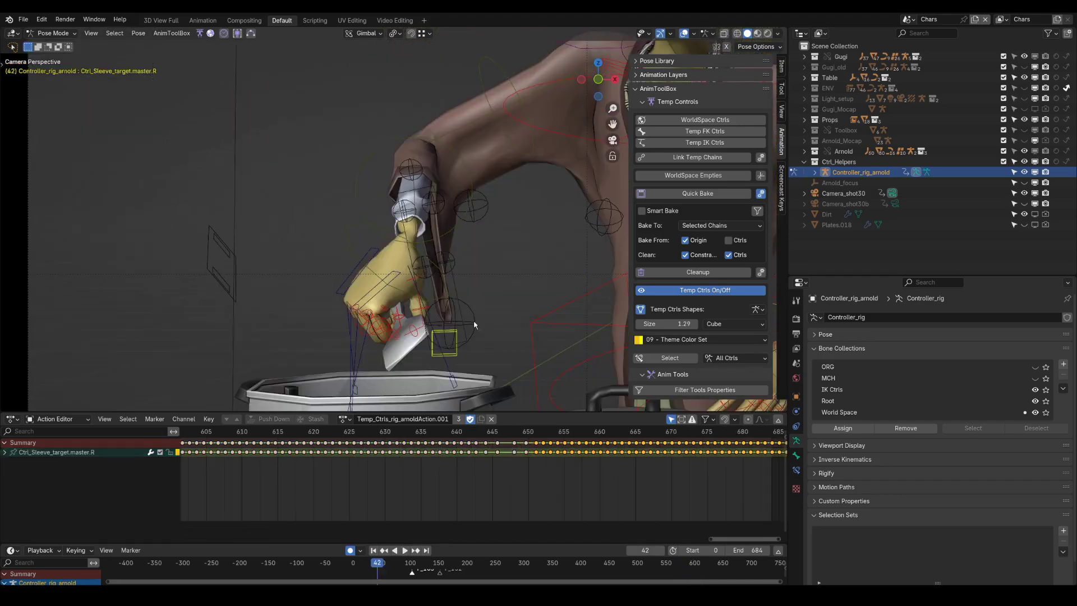
Step: Bake Arnold's Sleeve_target.R bone to a world-space temp control using Copy Transforms and the Original shape
{"action": "left_click", "coordinate": [474, 324]}
{"action": "key", "text": "g"}
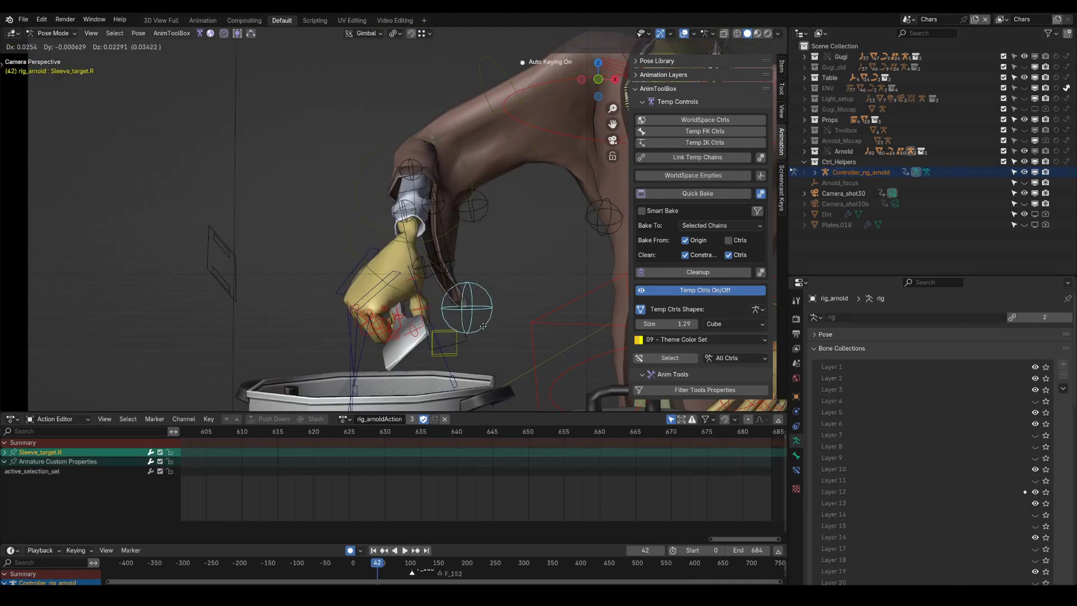
{"action": "left_click", "coordinate": [446, 341]}
{"action": "left_click", "coordinate": [719, 121]}
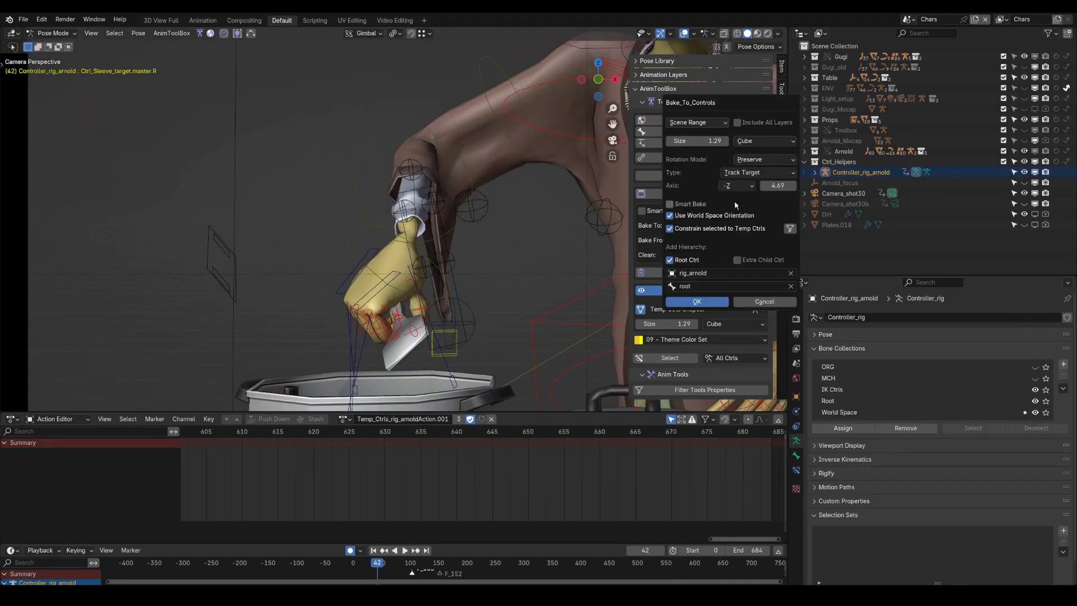
{"action": "left_click", "coordinate": [772, 185]}
{"action": "left_click", "coordinate": [764, 167]}
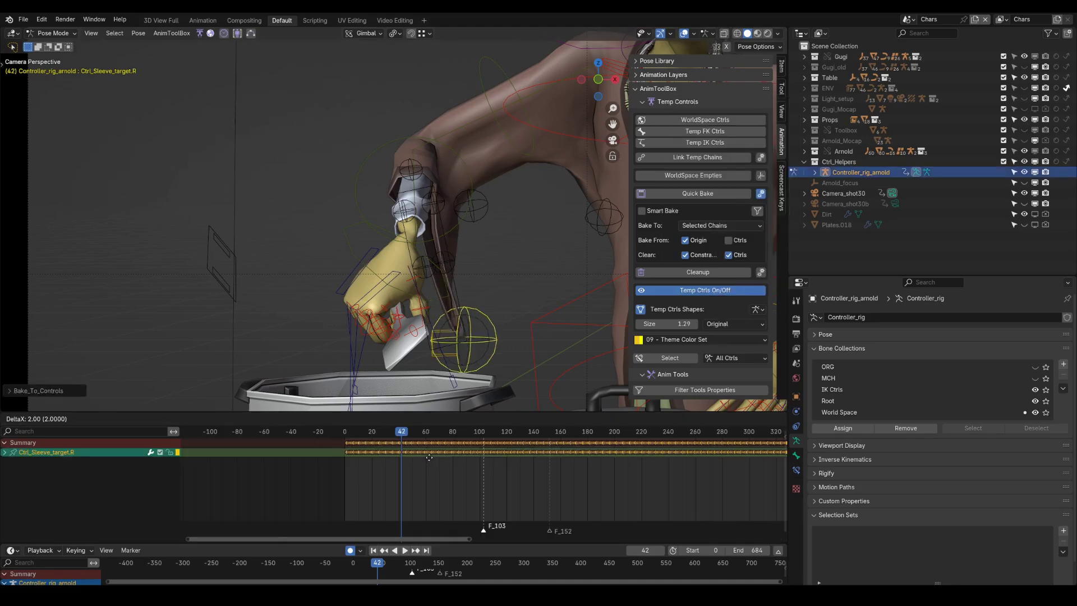
Step: Offset the baked Ctrl_Sleeve_target.R keyframes in time and play back the sleeve's overlapping motion
{"action": "right_click", "coordinate": [430, 459]}
{"action": "middle_click_drag", "start_coordinate": [430, 459], "coordinate": [497, 468]}
{"action": "middle_click_drag", "start_coordinate": [496, 468], "coordinate": [541, 459], "text": "ctrl"}
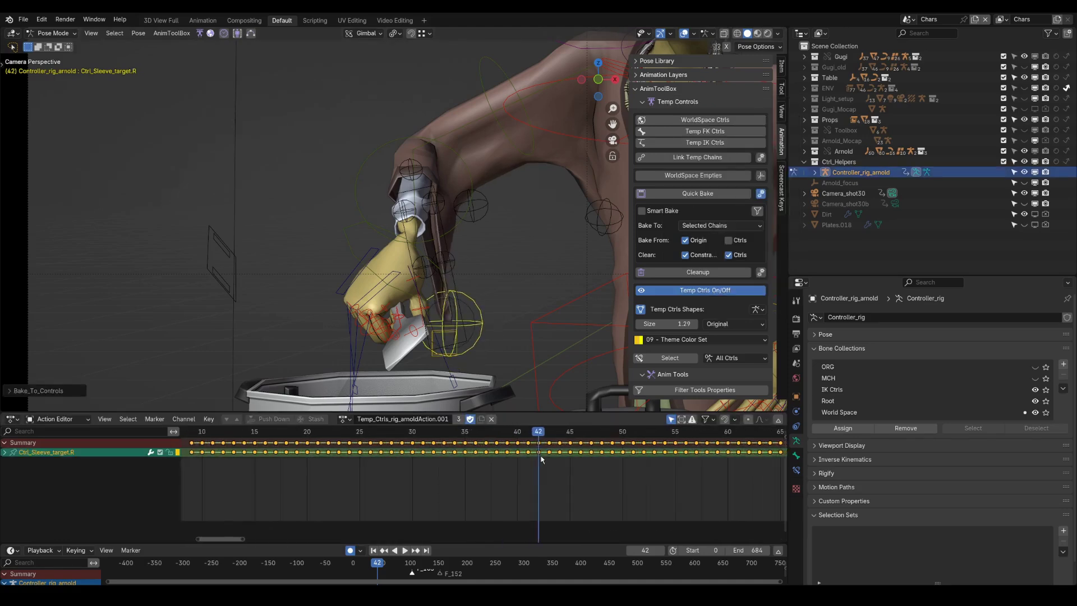
{"action": "key", "text": "space"}
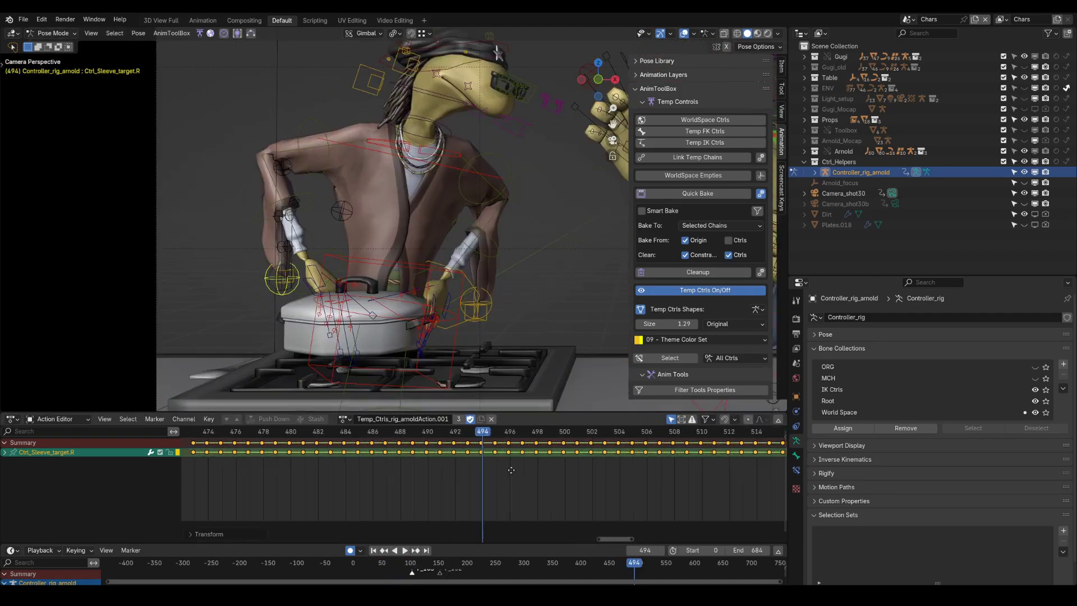
{"action": "key", "text": "g"}
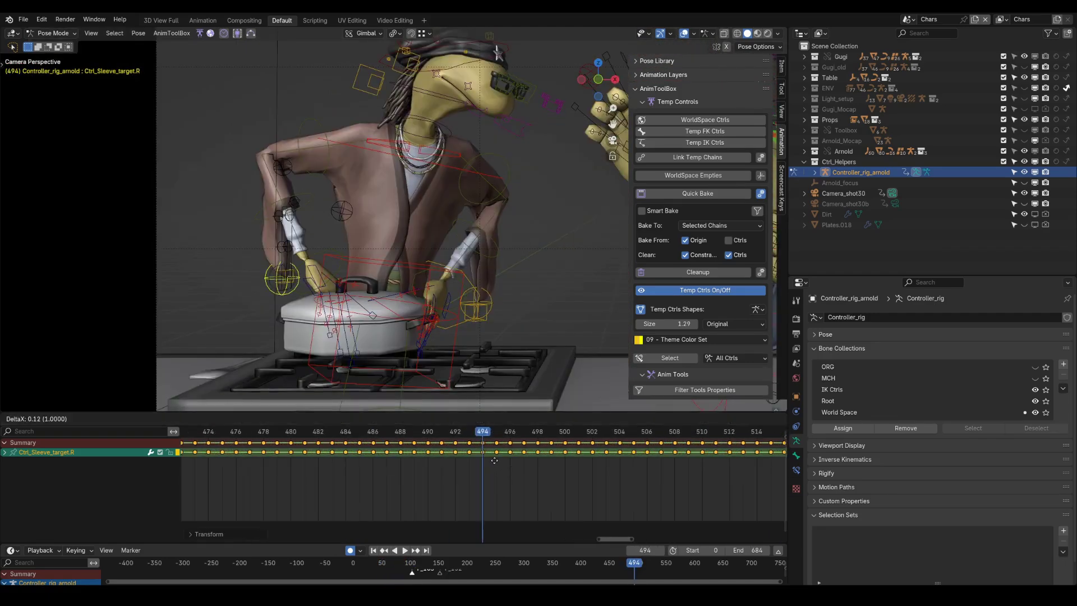
{"action": "key", "text": "Escape"}
{"action": "key", "text": "space"}
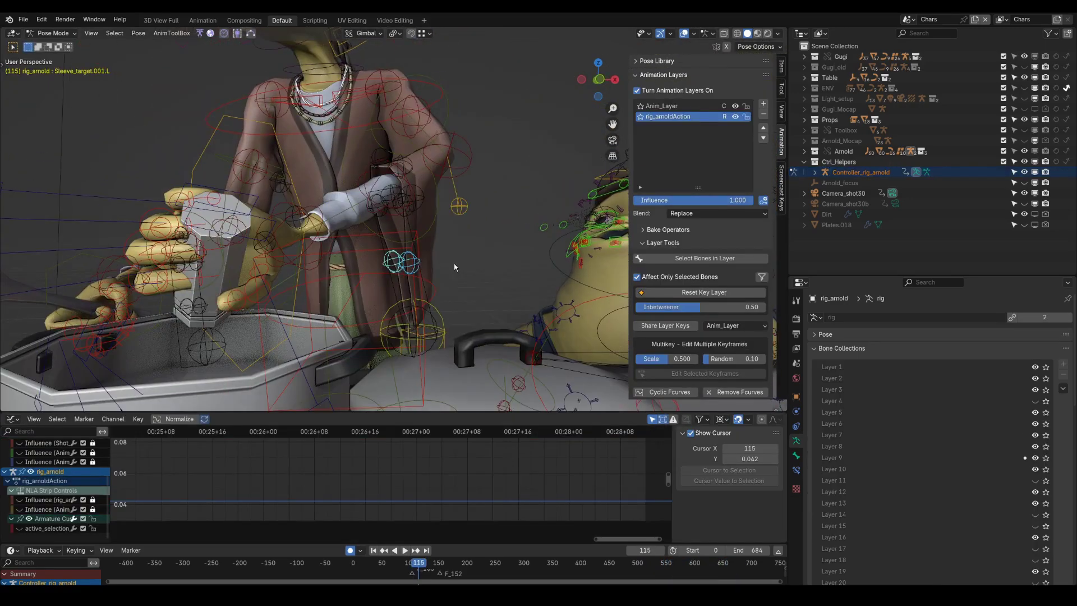
Step: Bake Arnold's Sleeve_target.001.L and Sleeve_target.002.L bones to world-space temp controls using Copy Transforms
{"action": "left_click", "coordinate": [697, 74]}
{"action": "left_click", "coordinate": [738, 119]}
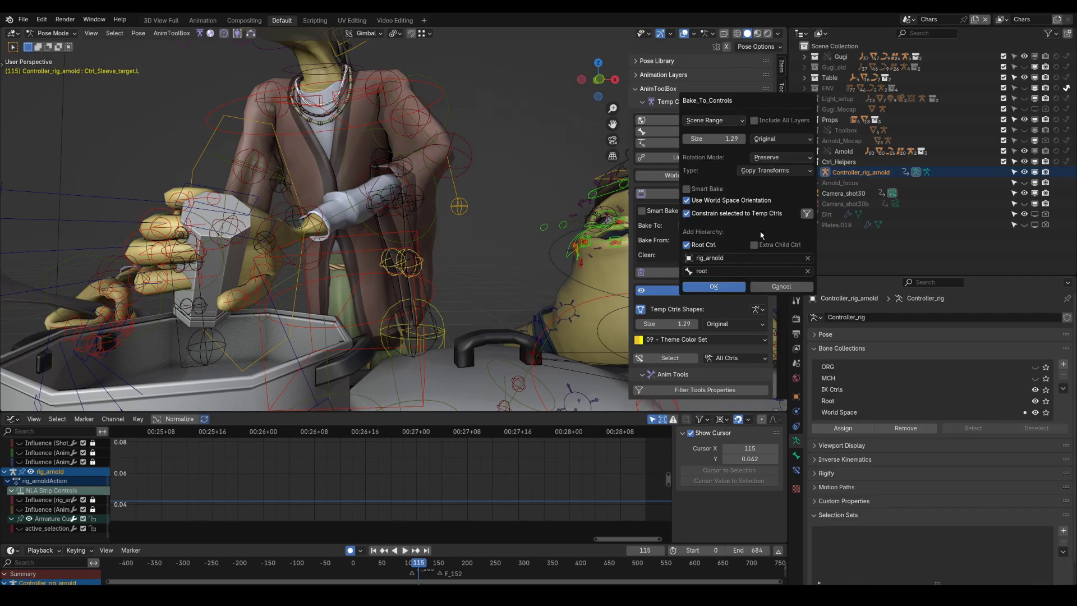
{"action": "left_click", "coordinate": [713, 286]}
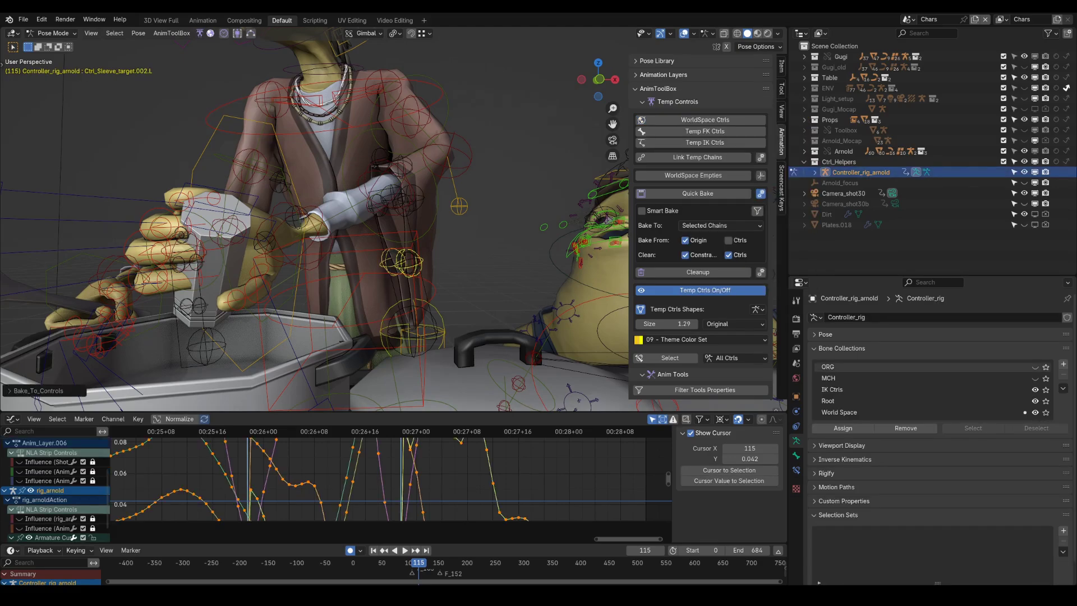
Step: Show the two left sleeve controls' keyframes in the Action Editor, try to offset them in time, and play the animation
{"action": "key", "text": "ctrl+Tab"}
{"action": "scroll", "coordinate": [483, 477], "scroll_direction": "down", "scroll_amount": 8}
{"action": "scroll", "coordinate": [323, 217], "scroll_direction": "up", "scroll_amount": 2}
{"action": "middle_click_drag", "start_coordinate": [329, 468], "coordinate": [461, 462]}
{"action": "left_click", "coordinate": [314, 432]}
{"action": "key", "text": "g"}
{"action": "right_click", "coordinate": [328, 462]}
{"action": "middle_click_drag", "start_coordinate": [461, 462], "coordinate": [348, 463], "text": "ctrl"}
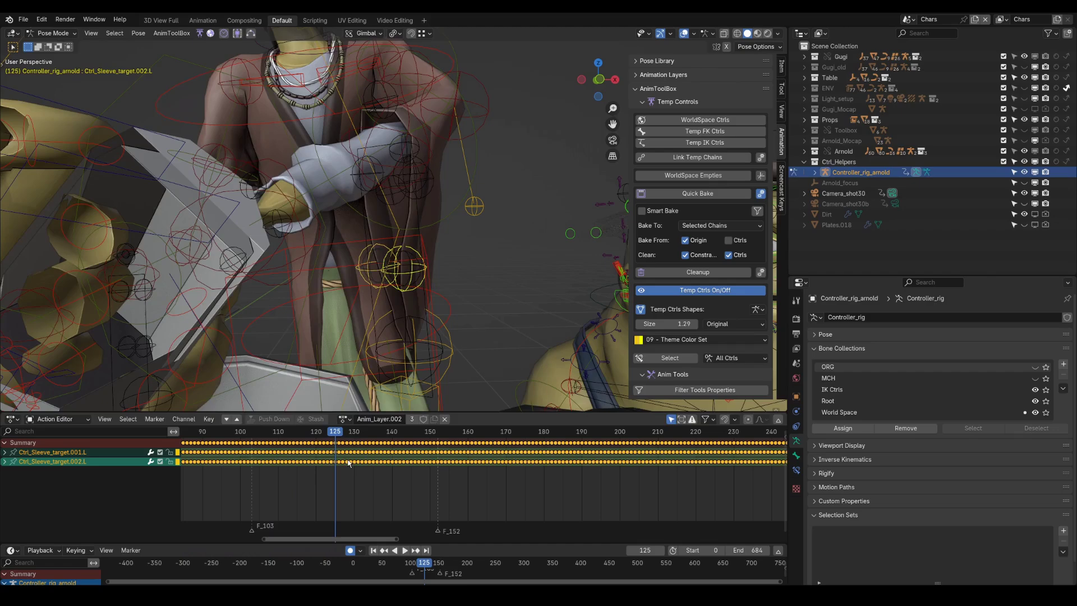
{"action": "key", "text": "space"}
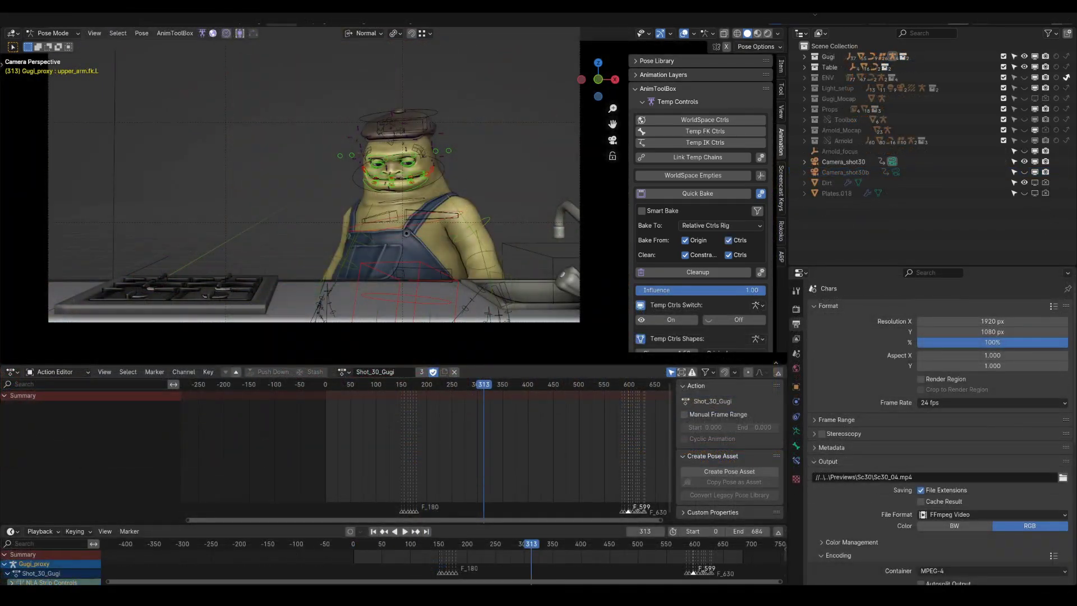
Step: Start a WorldSpace Ctrls bake for Gugi's upper_arm.fk.L bone and set the control size to 1.08
{"action": "middle_click_drag", "start_coordinate": [496, 239], "coordinate": [443, 226], "text": "shift"}
{"action": "scroll", "coordinate": [443, 225], "scroll_direction": "up", "scroll_amount": 2}
{"action": "left_click", "coordinate": [456, 230]}
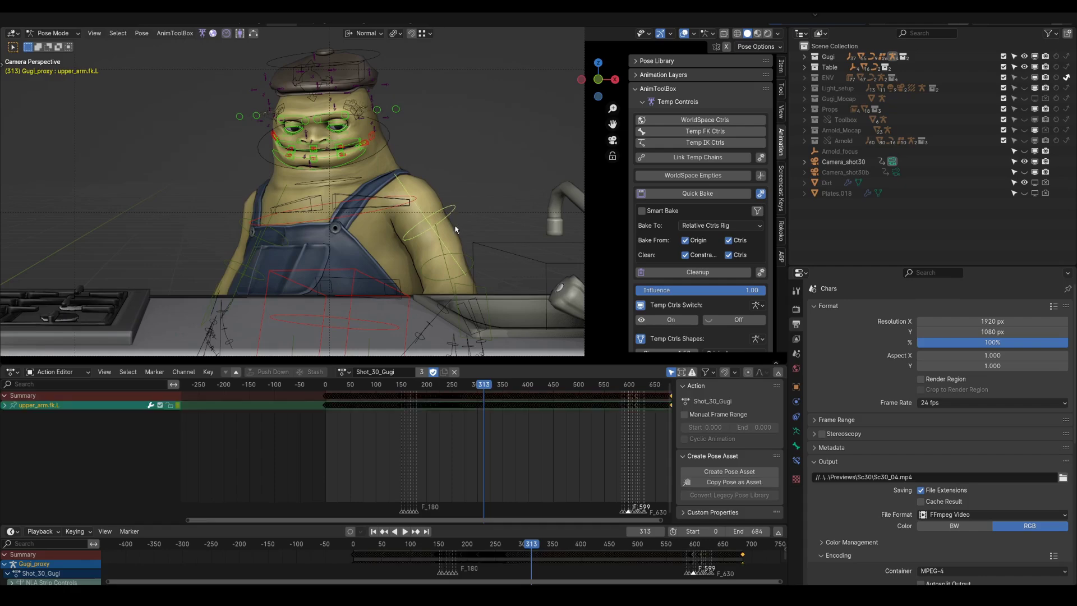
{"action": "left_click", "coordinate": [723, 120]}
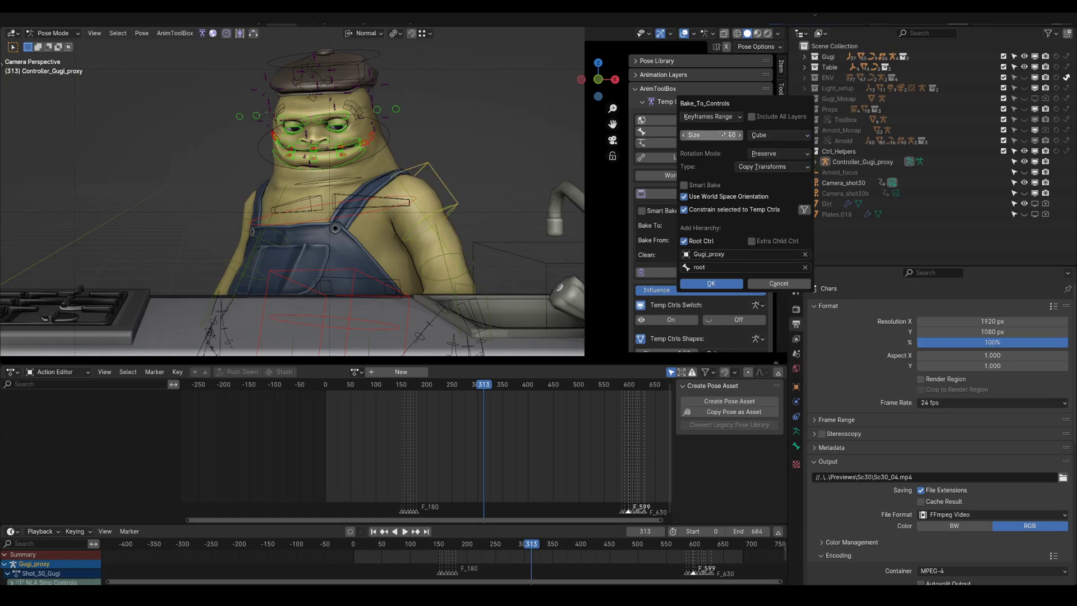
{"action": "left_click_drag", "start_coordinate": [724, 135], "coordinate": [707, 134]}
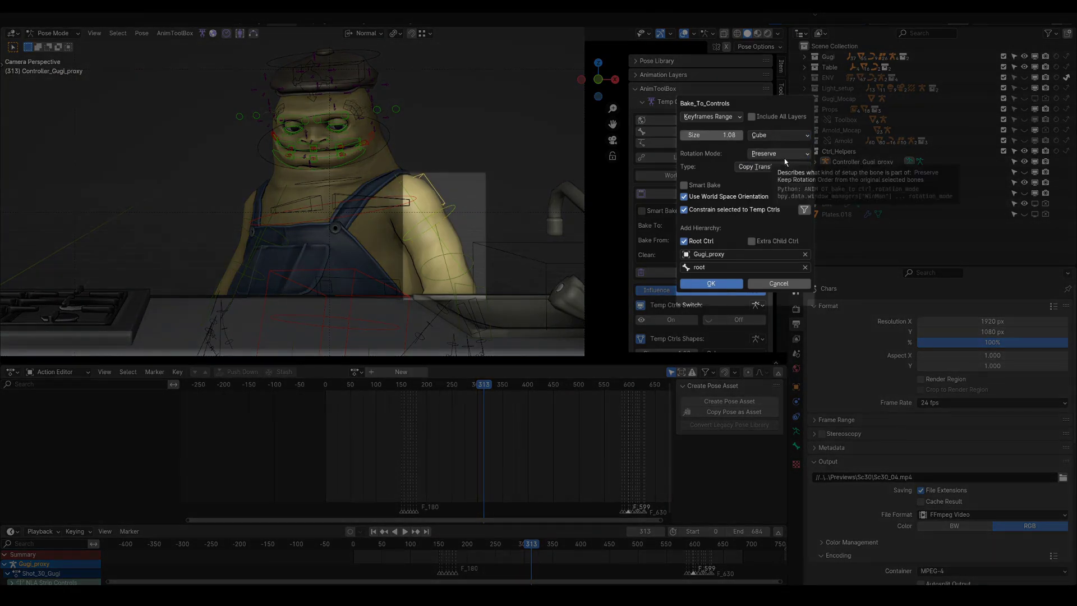
Step: Bake the upper arm's temp control as a Track Target on the +Y axis at distance 1.12 and play the animation
{"action": "left_click", "coordinate": [779, 167]}
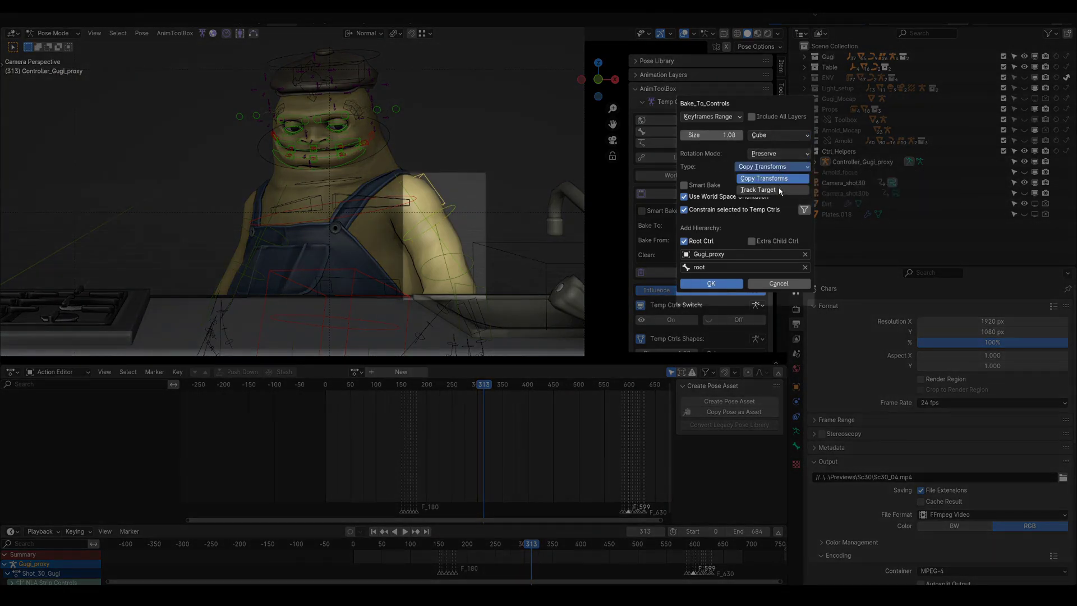
{"action": "left_click", "coordinate": [779, 190]}
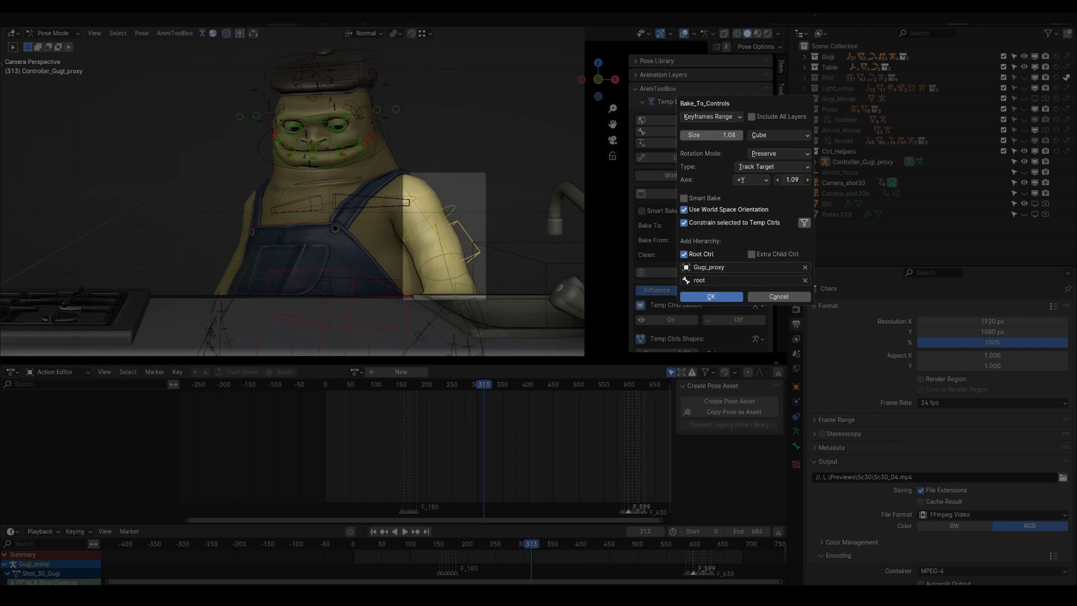
{"action": "left_click_drag", "start_coordinate": [796, 186], "coordinate": [799, 189]}
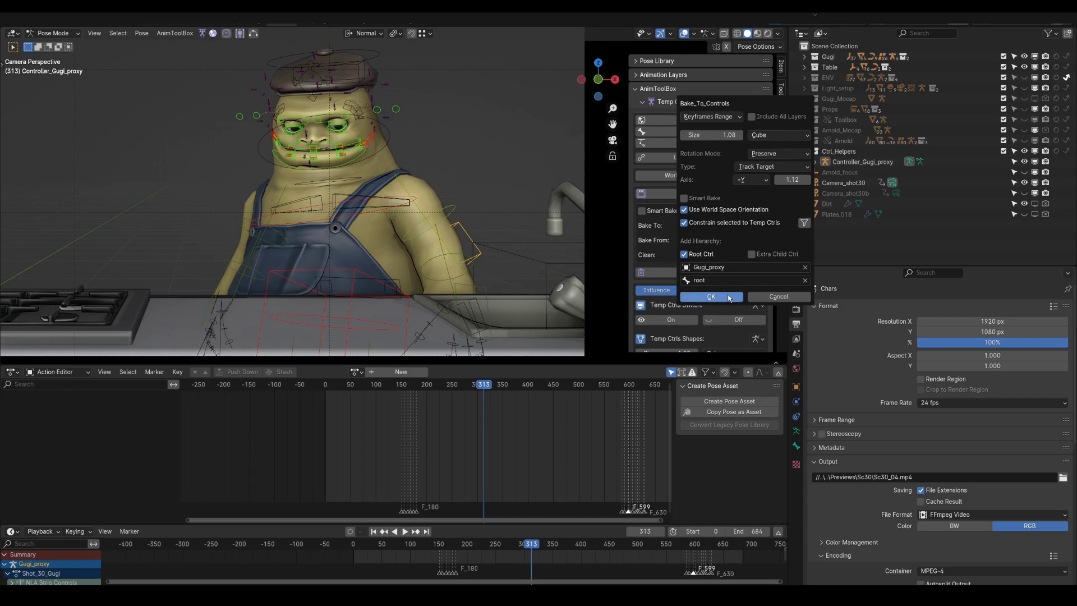
{"action": "left_click", "coordinate": [711, 296]}
{"action": "key", "text": "space"}
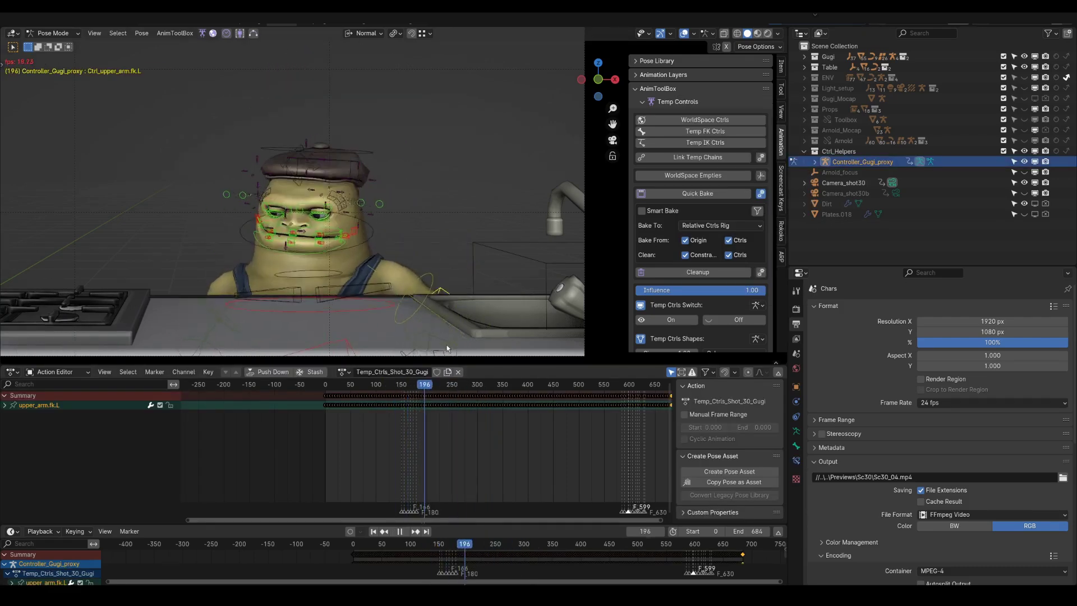
{"action": "key", "text": "space"}
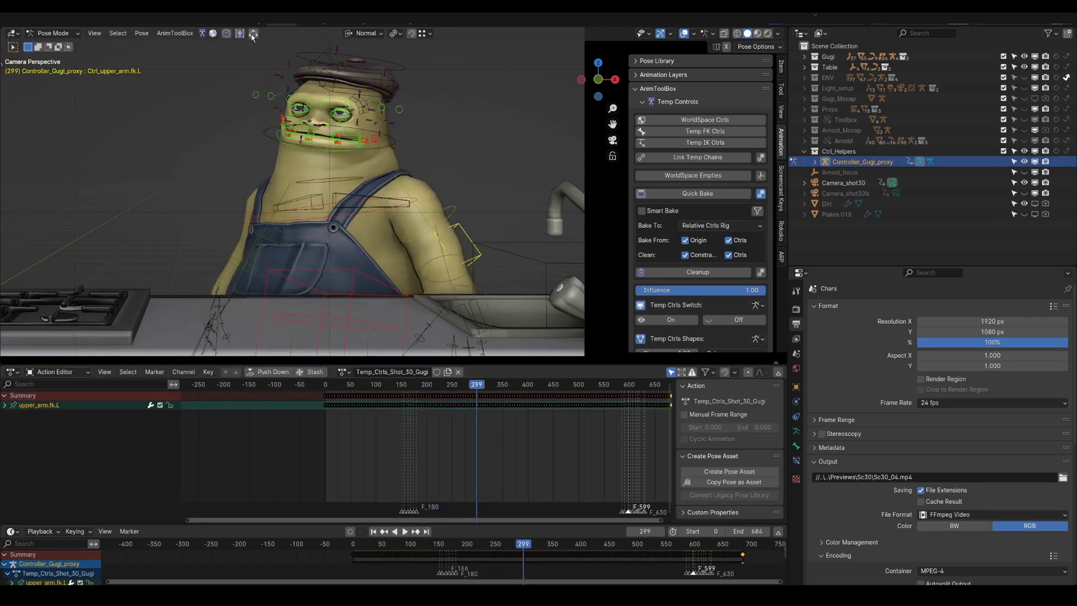
Step: Turn on the editable motion path for Gugi's Ctrl_upper_arm.fk.L and pick its point at frame 280
{"action": "middle_click_drag", "start_coordinate": [426, 249], "coordinate": [404, 218], "text": "shift"}
{"action": "scroll", "coordinate": [404, 218], "scroll_direction": "up", "scroll_amount": 6}
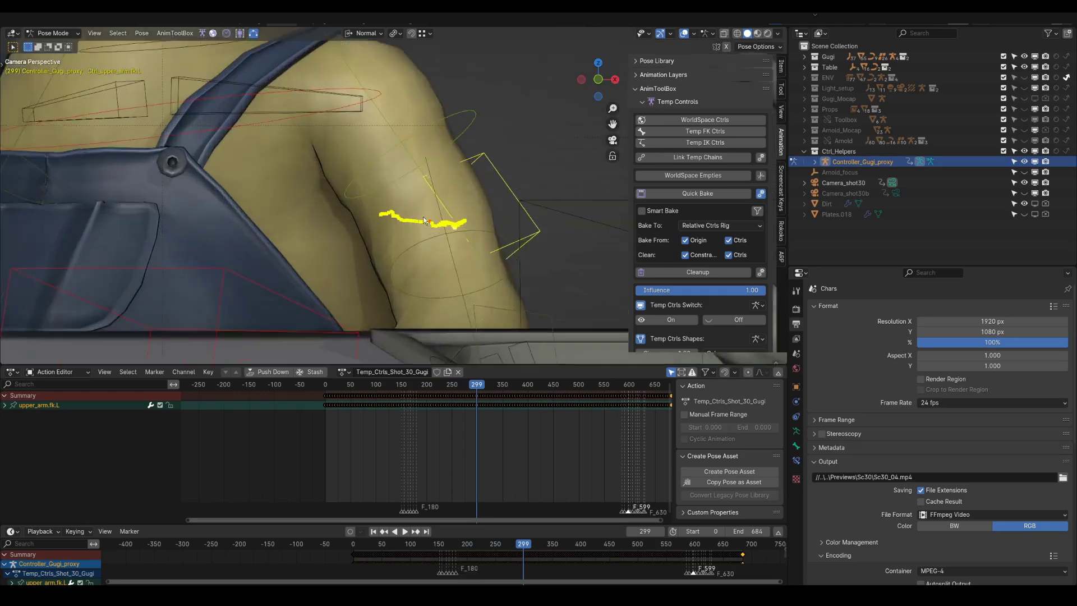
{"action": "scroll", "coordinate": [405, 218], "scroll_direction": "down", "scroll_amount": 1}
{"action": "left_click", "coordinate": [404, 218]}
{"action": "scroll", "coordinate": [404, 224], "scroll_direction": "up", "scroll_amount": 8}
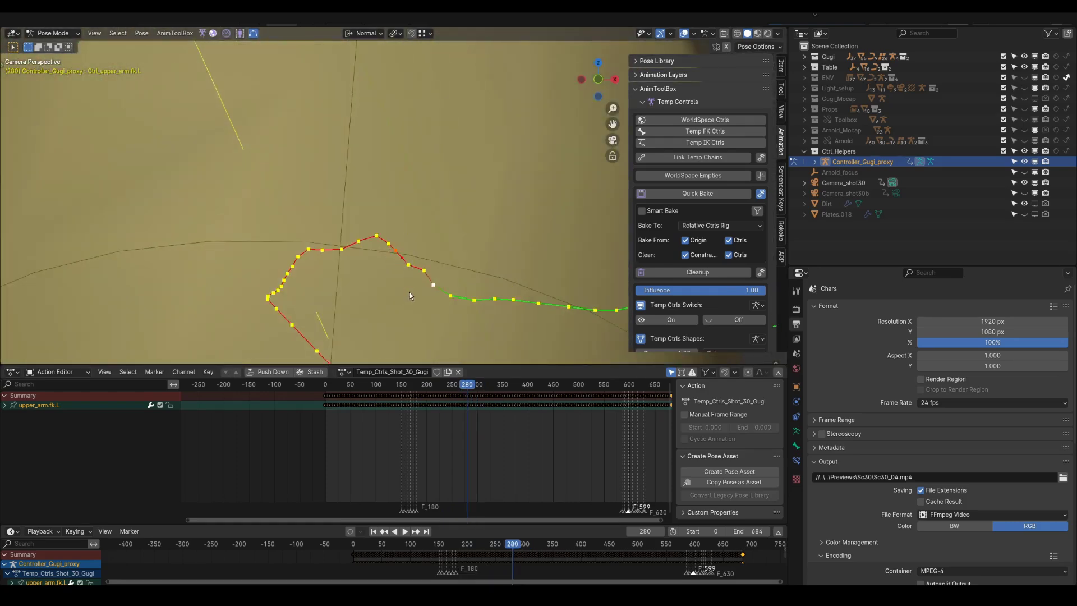
Step: Play back the upper arm's motion around frames 272 to 281 and examine its motion path up close
{"action": "scroll", "coordinate": [450, 278], "scroll_direction": "down", "scroll_amount": 8}
{"action": "left_click_drag", "start_coordinate": [467, 386], "coordinate": [462, 386]}
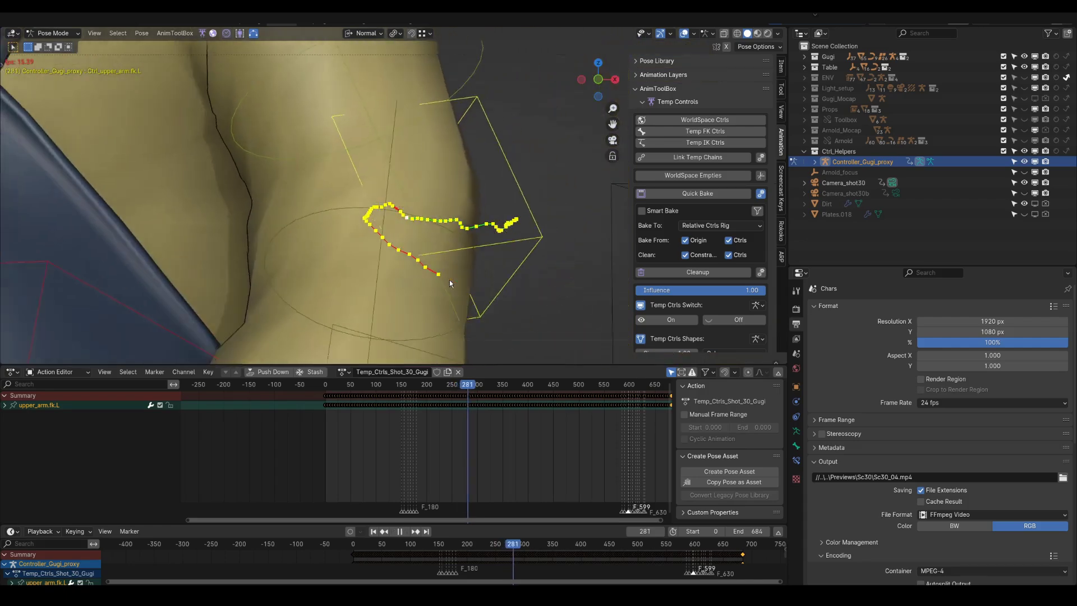
{"action": "key", "text": "space"}
{"action": "scroll", "coordinate": [386, 210], "scroll_direction": "up", "scroll_amount": 4}
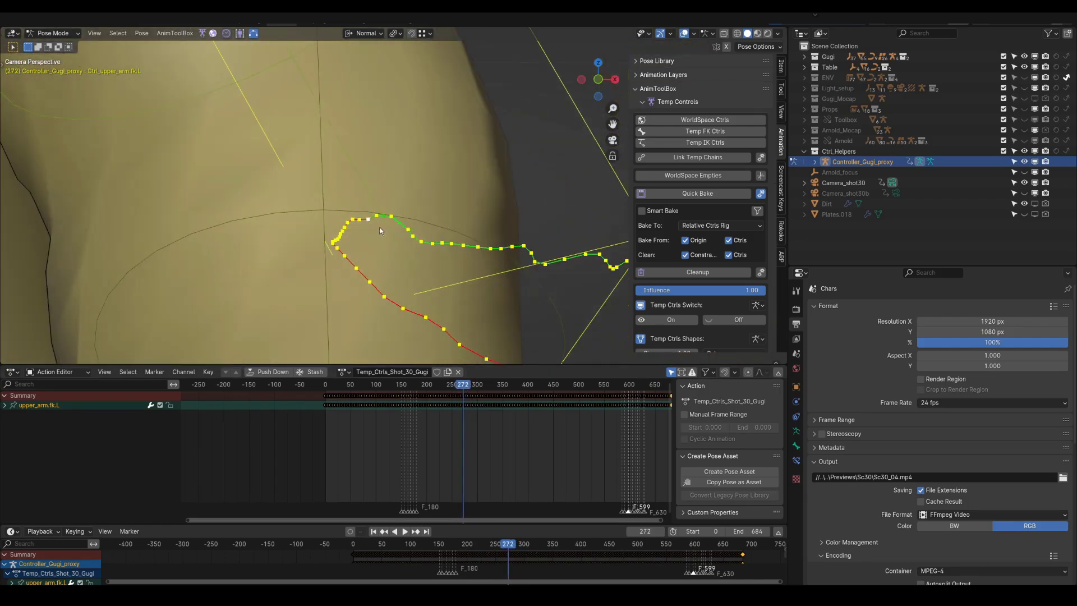
Step: Set the selected motion path keyframes of Gugi's left upper arm to Bezier interpolation and change their handle type
{"action": "key", "text": "t"}
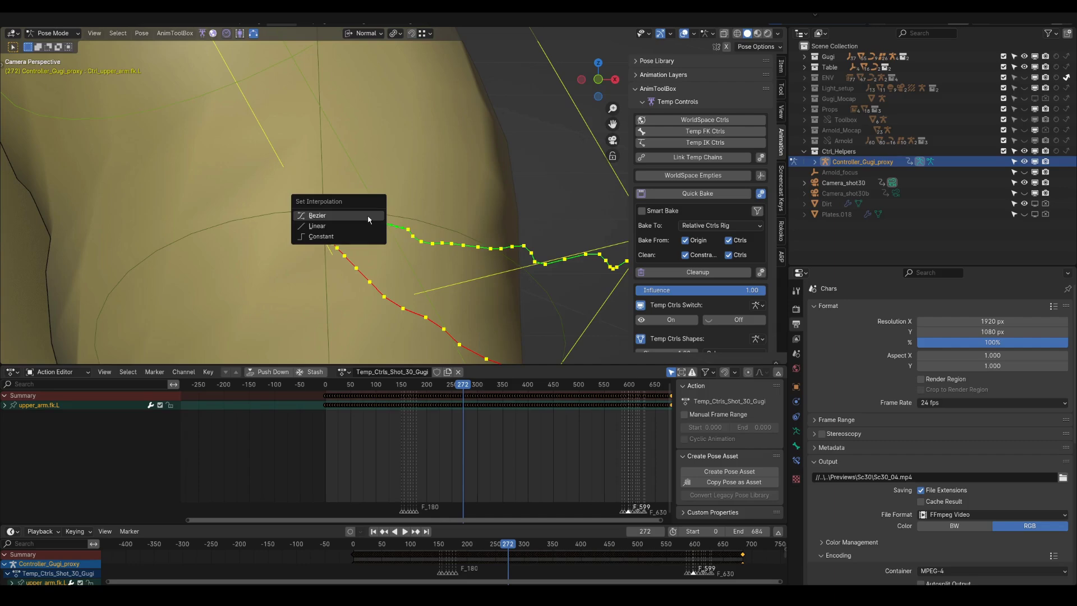
{"action": "left_click", "coordinate": [369, 219]}
{"action": "key", "text": "v"}
{"action": "left_click", "coordinate": [379, 225]}
{"action": "scroll", "coordinate": [427, 262], "scroll_direction": "up", "scroll_amount": 2}
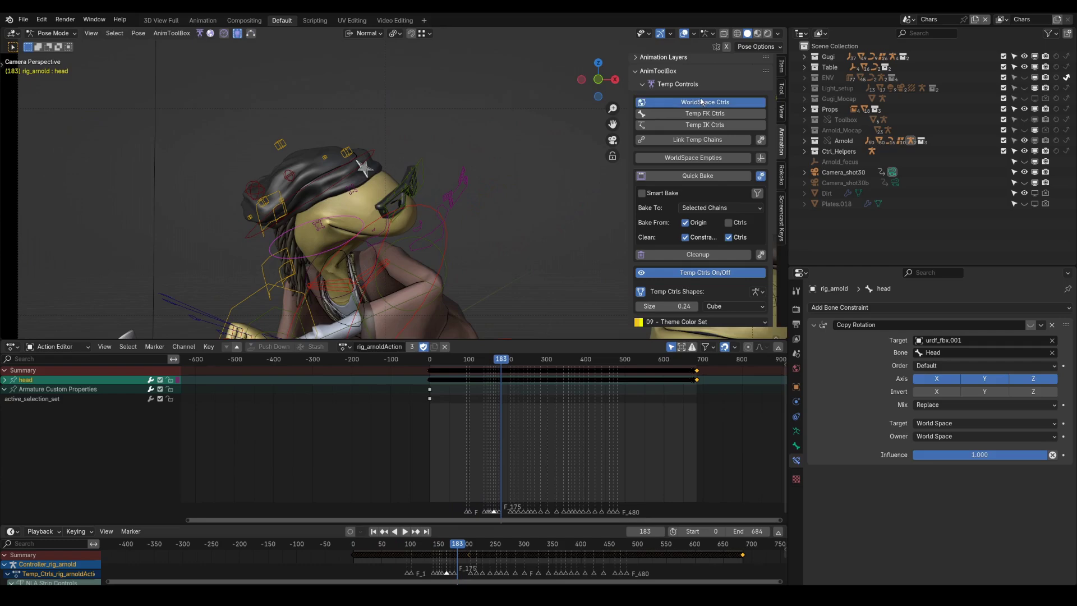
Step: Bake Arnold's head to a WorldSpace Ctrl using Copy Transforms with Root Ctrl on and Z location filtered out, and scrub to frame 250
{"action": "left_click", "coordinate": [701, 101]}
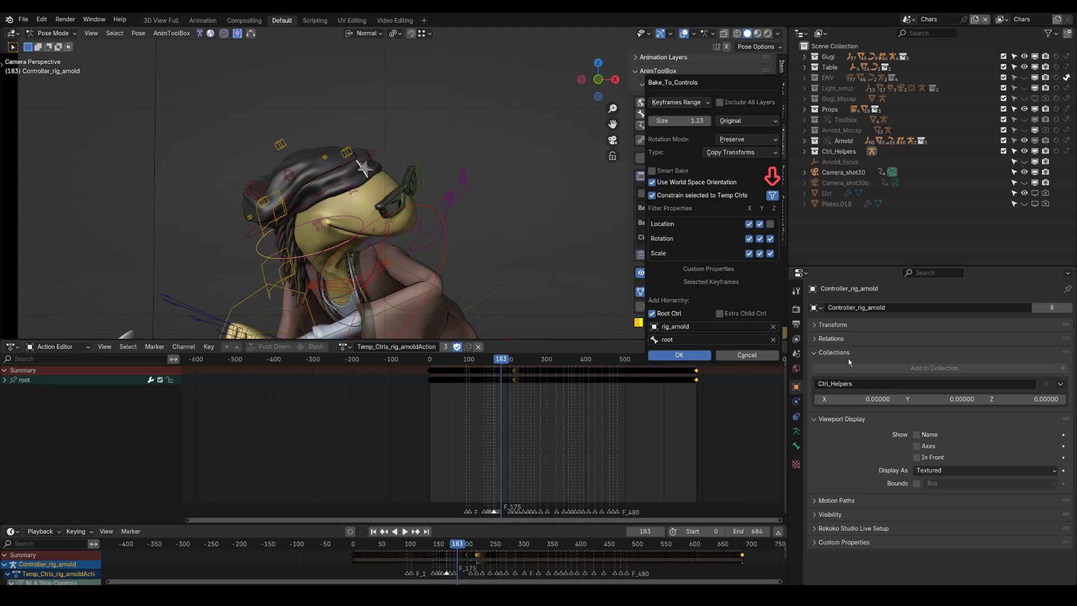
{"action": "left_click", "coordinate": [678, 355]}
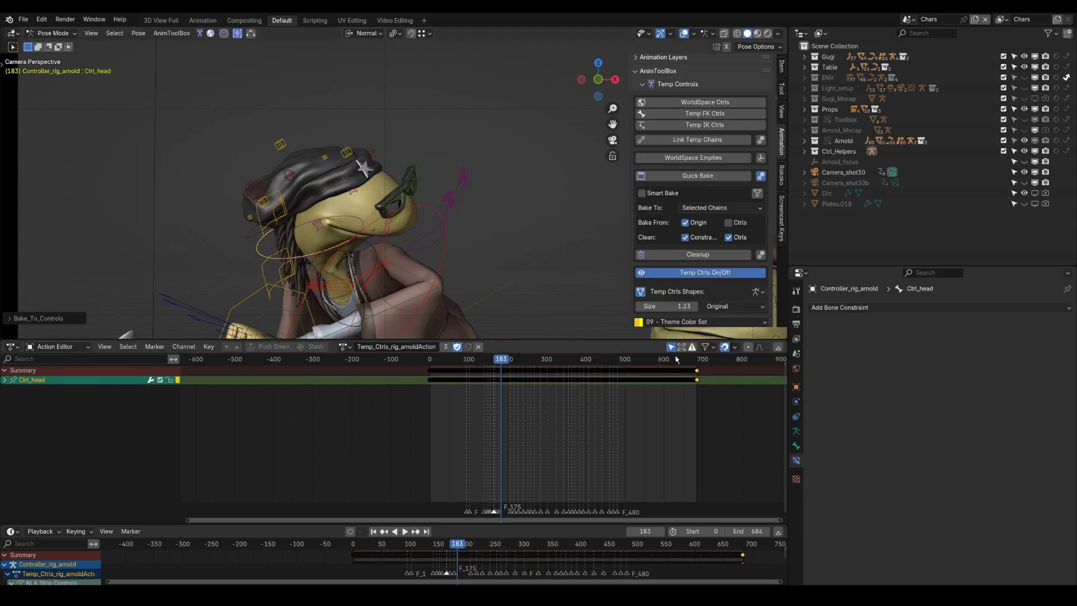
{"action": "key", "text": "space"}
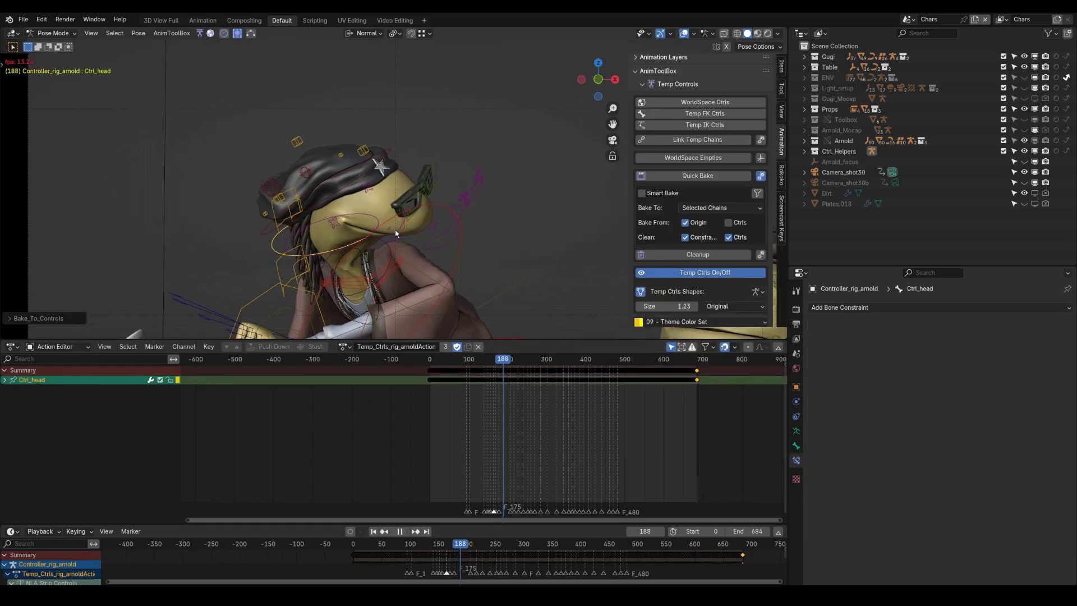
{"action": "left_click_drag", "start_coordinate": [511, 360], "coordinate": [528, 362]}
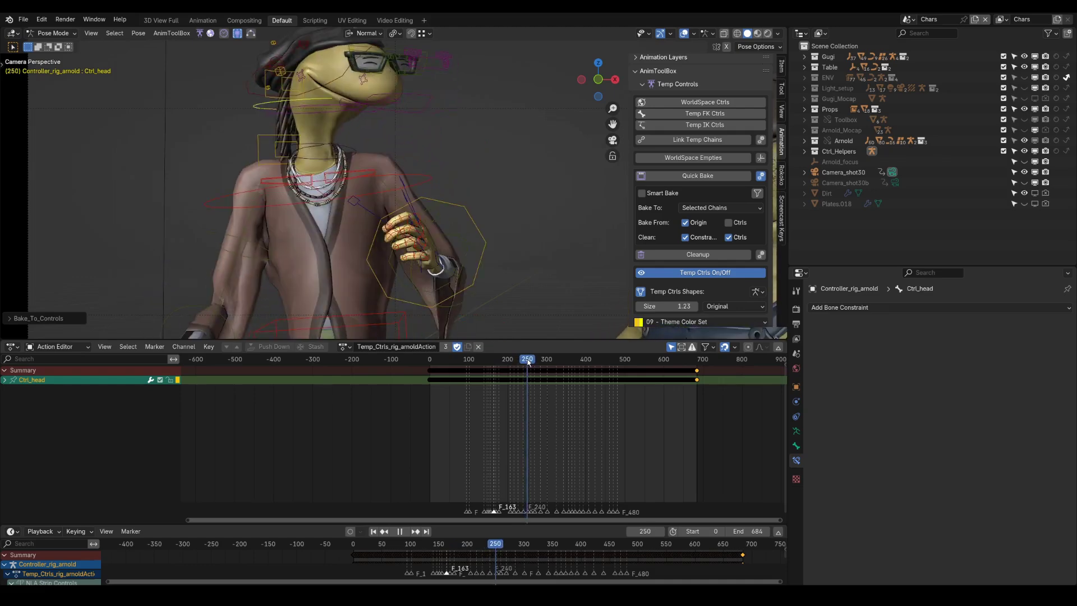
{"action": "key", "text": "r"}
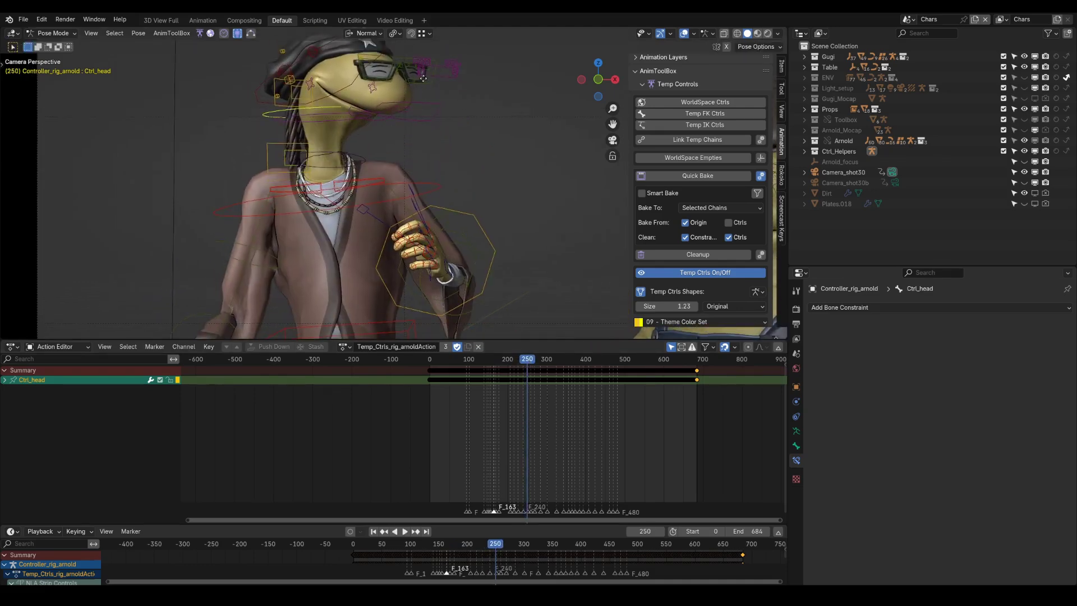
{"action": "key", "text": "g"}
{"action": "right_click", "coordinate": [429, 106]}
Step: Shift the Ctrl_head keyframes about 5 frames later from frame 253 and play back the animation
{"action": "middle_click_drag", "start_coordinate": [385, 122], "coordinate": [392, 137], "text": "shift"}
{"action": "middle_click_drag", "start_coordinate": [521, 404], "coordinate": [548, 399], "text": "ctrl"}
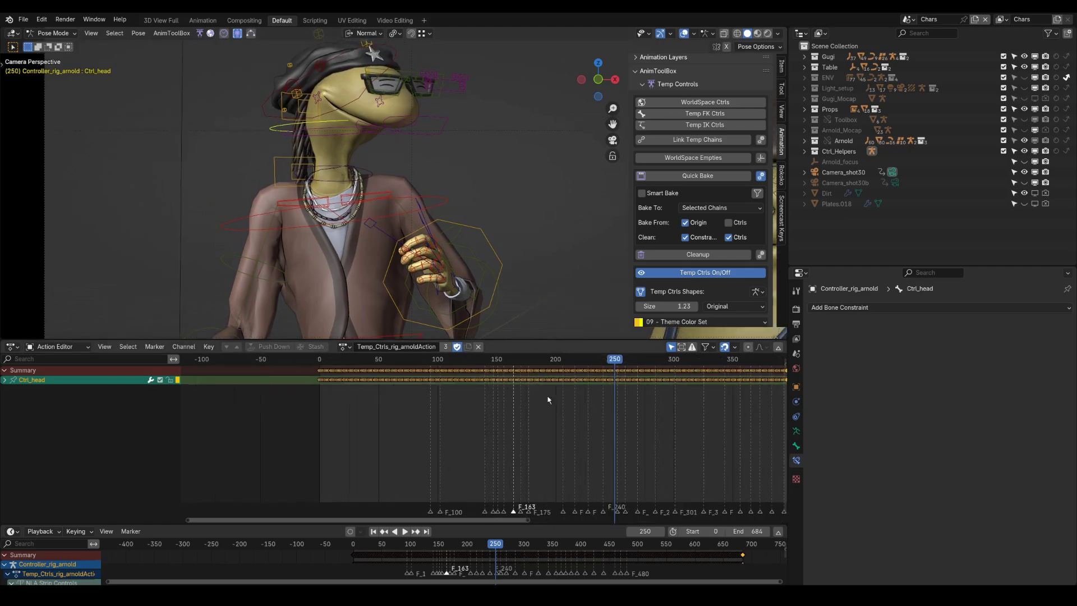
{"action": "middle_click_drag", "start_coordinate": [633, 395], "coordinate": [536, 389]}
{"action": "key", "text": "Right"}
{"action": "key", "text": "Right"}
{"action": "key", "text": "Right"}
{"action": "key", "text": "g"}
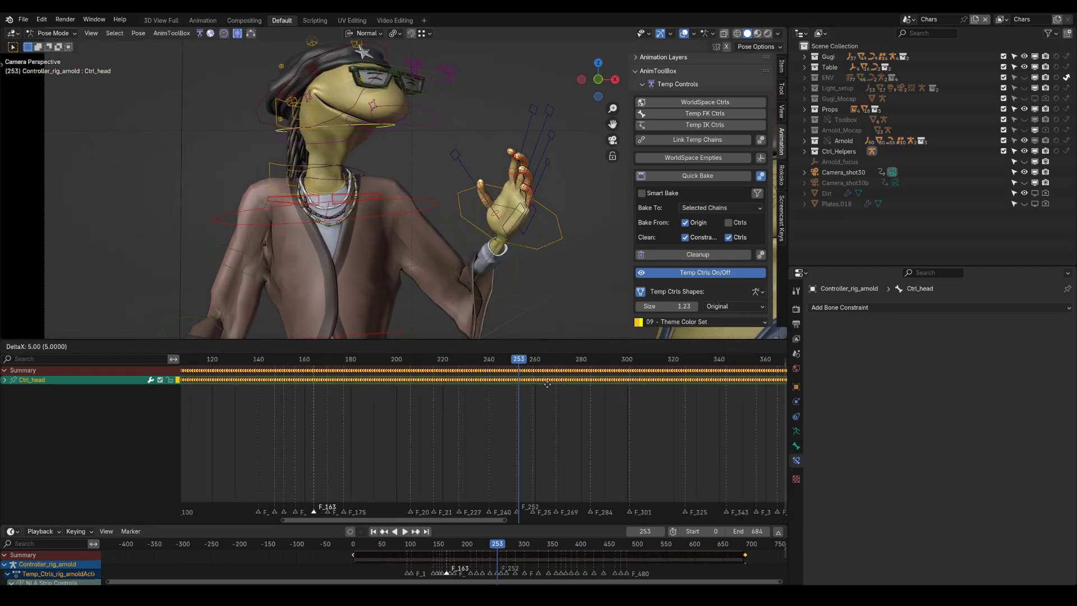
{"action": "left_click", "coordinate": [548, 387]}
{"action": "key", "text": "space"}
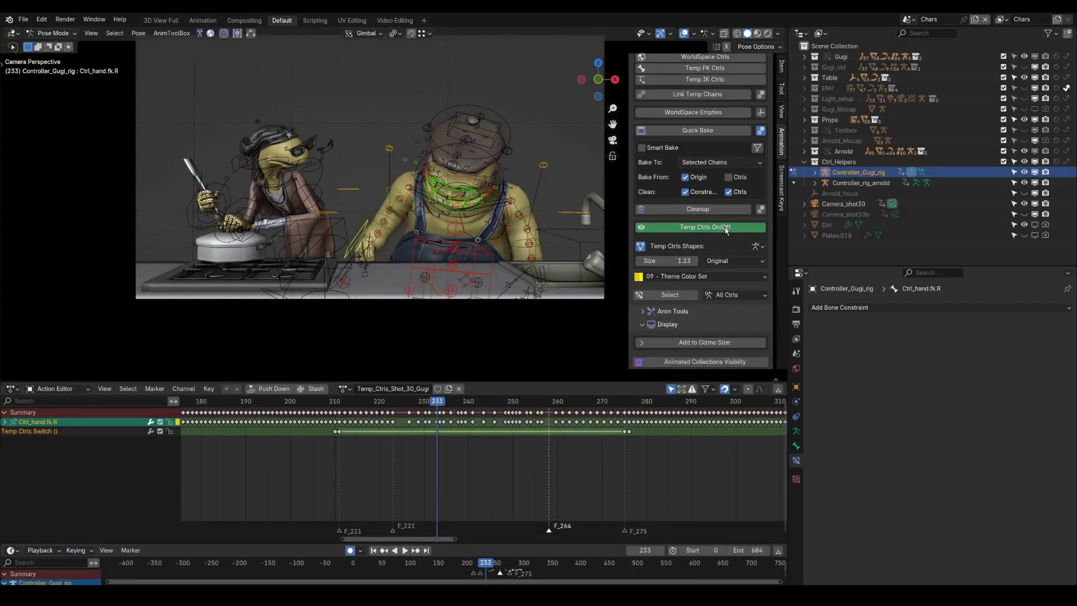
Step: Examine the start and end of the Temp Ctrls Switch range for Gugi's controls around frames 211 and 275
{"action": "middle_click_drag", "start_coordinate": [343, 428], "coordinate": [372, 427]}
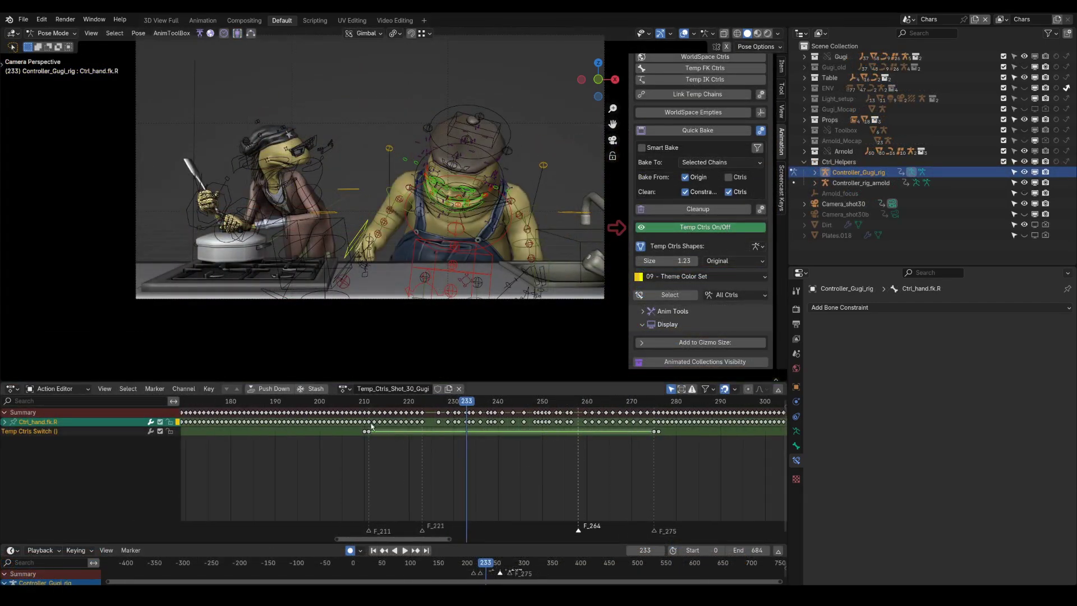
{"action": "left_click_drag", "start_coordinate": [363, 403], "coordinate": [364, 403]}
{"action": "left_click_drag", "start_coordinate": [652, 404], "coordinate": [662, 402]}
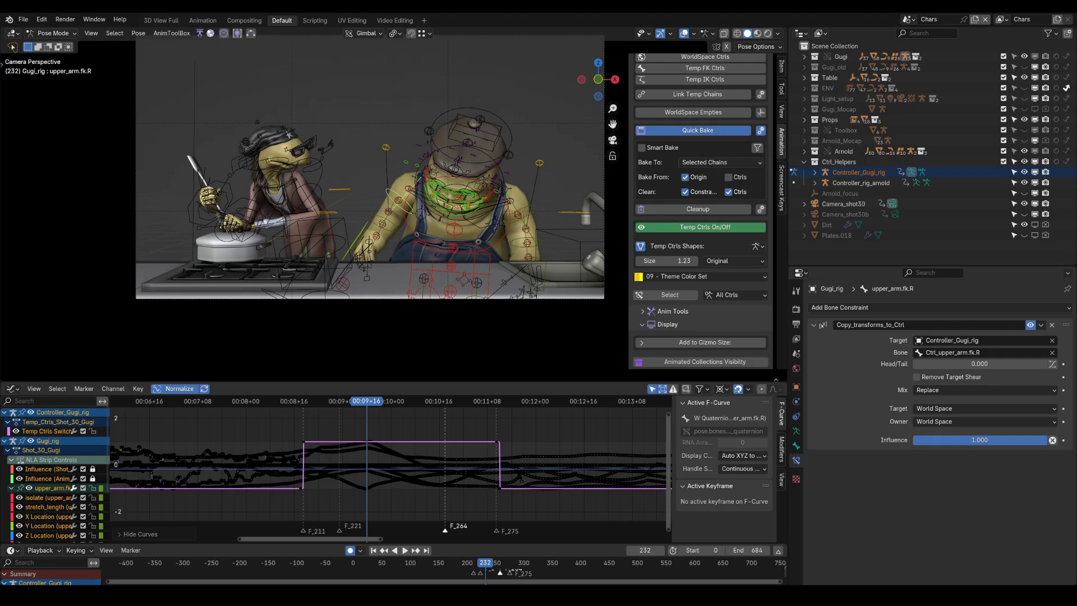
Step: Quick Bake Gugi's selected temp control chains back onto the rig and scrub through the baked range
{"action": "left_click", "coordinate": [714, 130]}
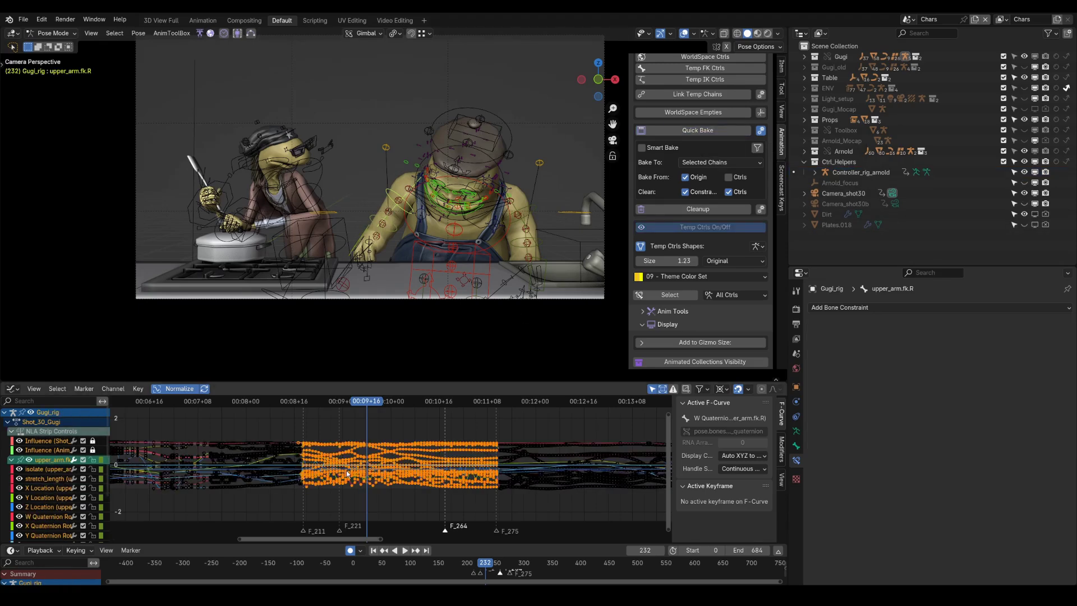
{"action": "scroll", "coordinate": [347, 474], "scroll_direction": "down", "scroll_amount": 3}
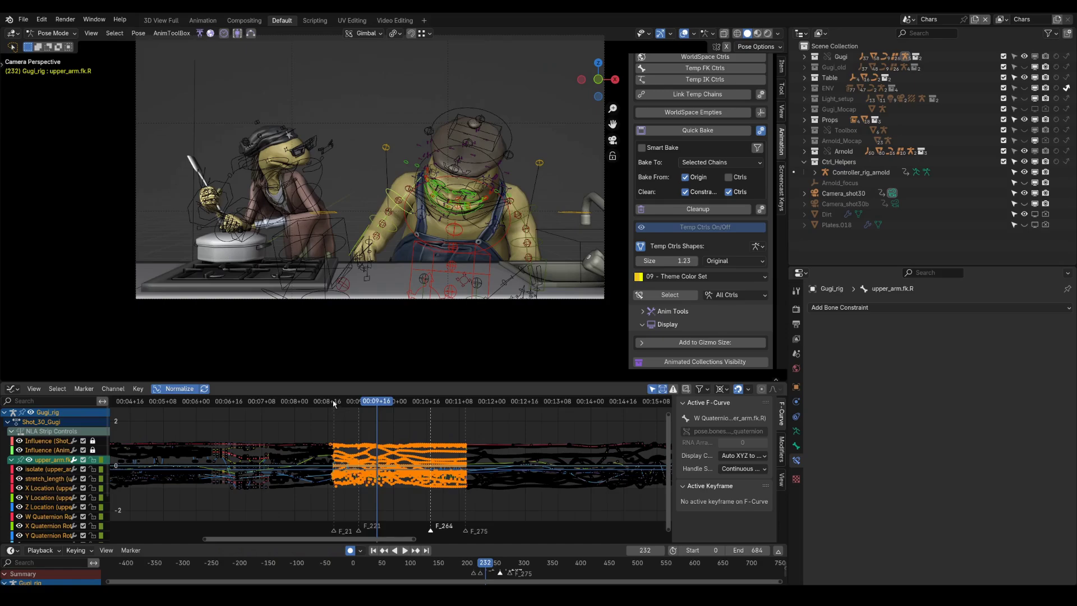
{"action": "left_click_drag", "start_coordinate": [333, 403], "coordinate": [414, 402]}
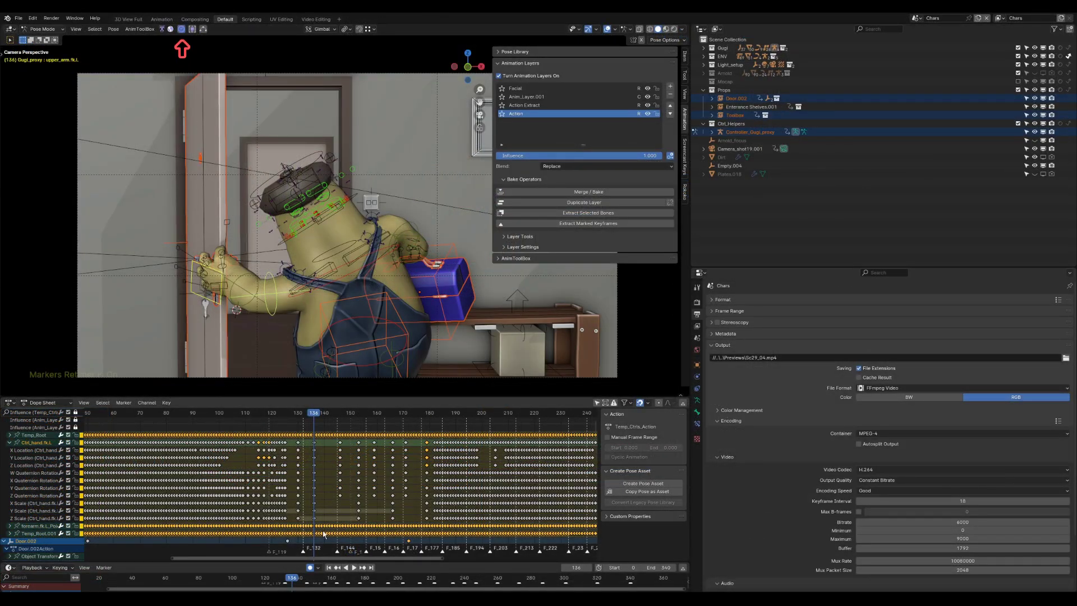
Step: Retime the door-opening animation by moving the F_132 marker about three frames earlier and play it back
{"action": "left_click_drag", "start_coordinate": [303, 552], "coordinate": [300, 552]}
{"action": "left_click", "coordinate": [296, 554]}
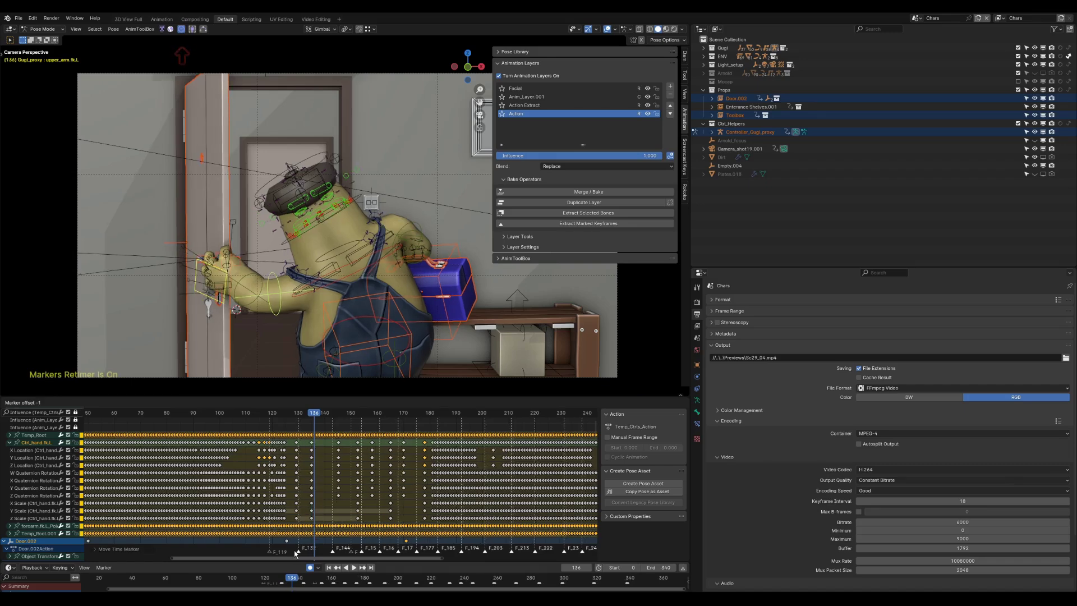
{"action": "left_click", "coordinate": [293, 552]}
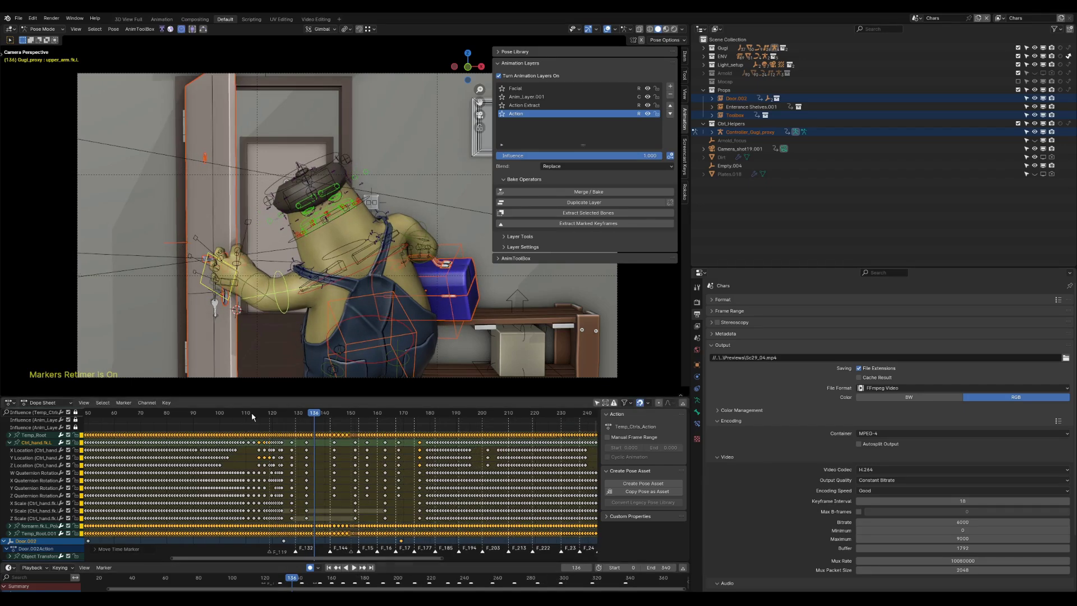
{"action": "key", "text": "space"}
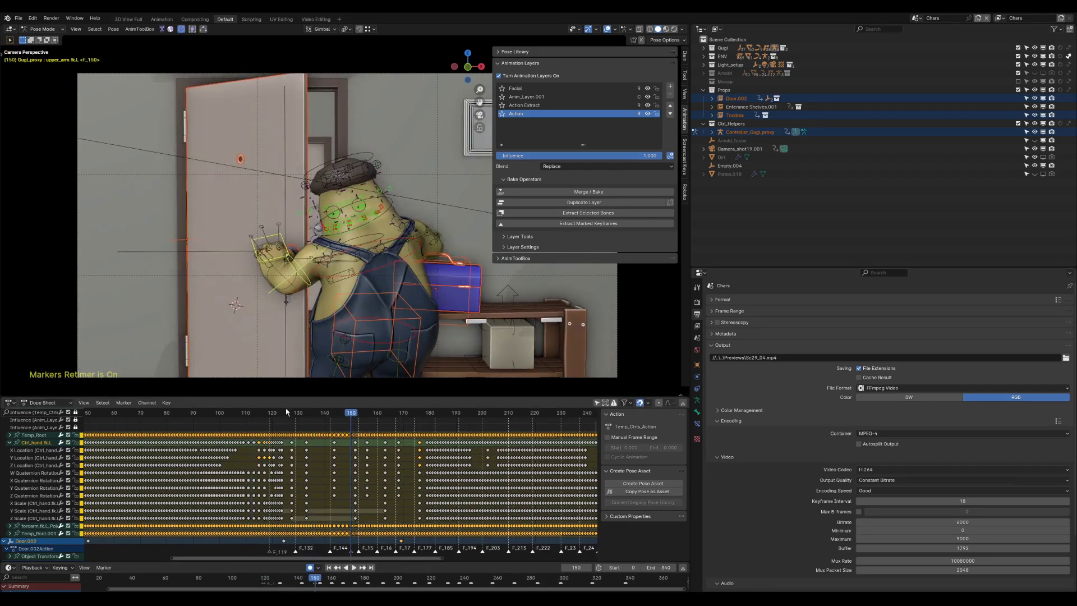
{"action": "key", "text": "space"}
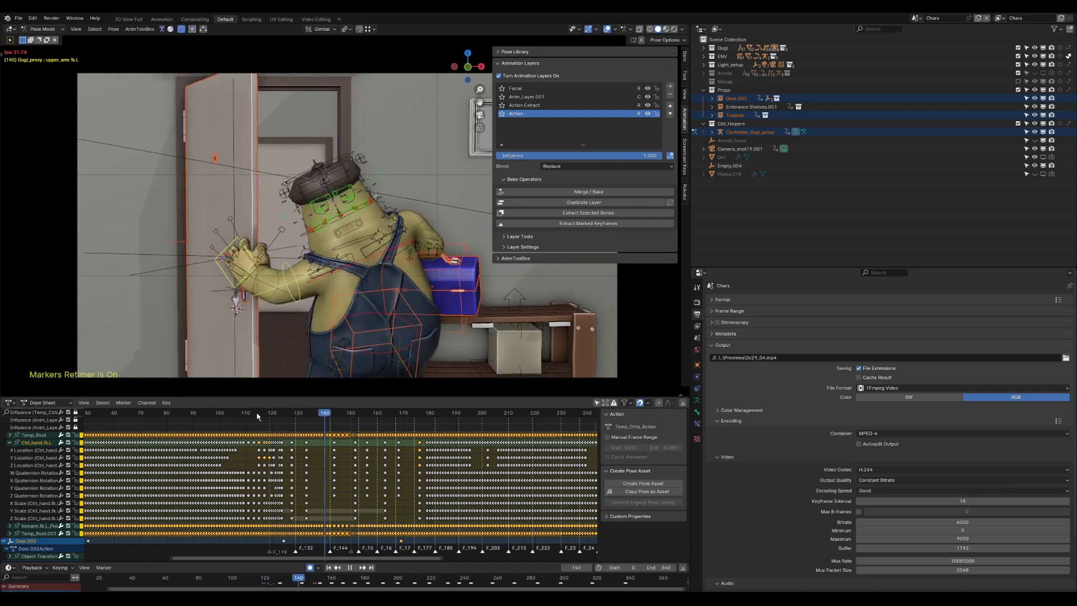
{"action": "key", "text": "space"}
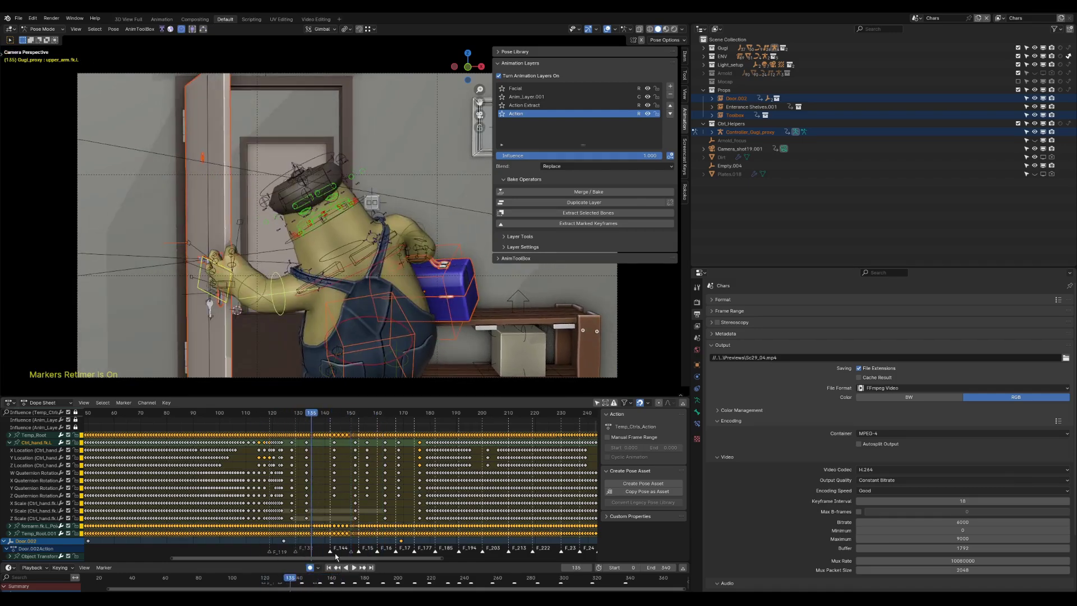
Step: Move the F_144 retiming marker about two frames earlier and play back the door-opening motion
{"action": "left_click_drag", "start_coordinate": [331, 554], "coordinate": [325, 554]}
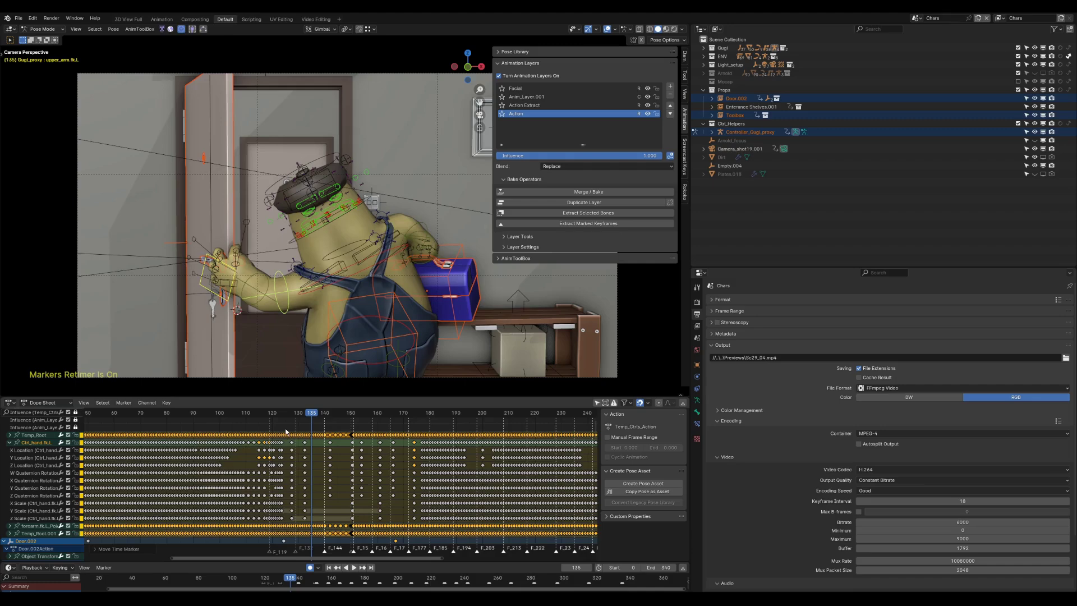
{"action": "left_click", "coordinate": [274, 413]}
{"action": "key", "text": "space"}
{"action": "key", "text": "space"}
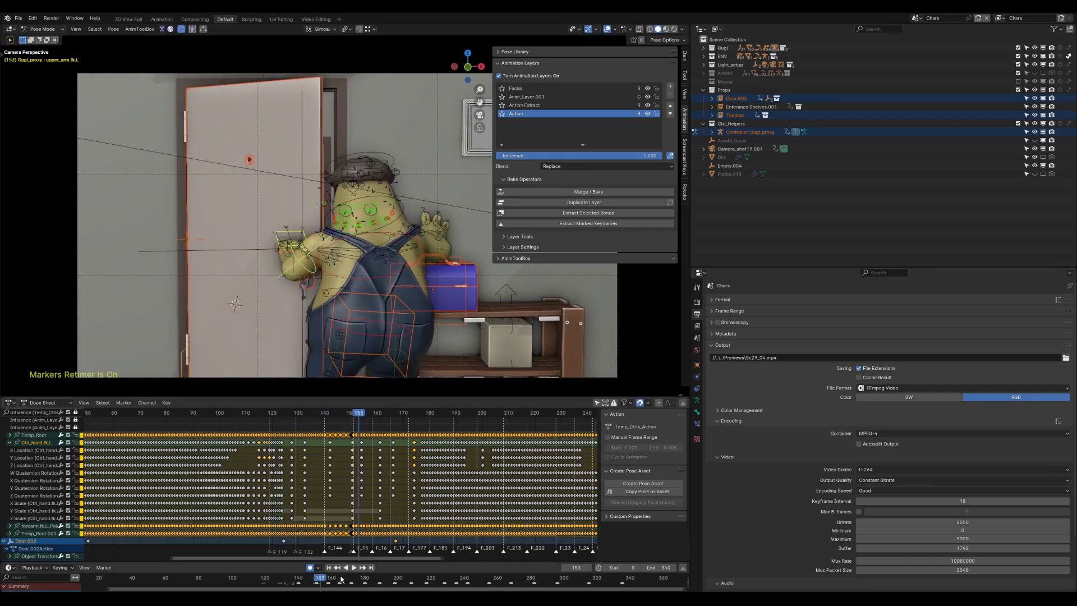